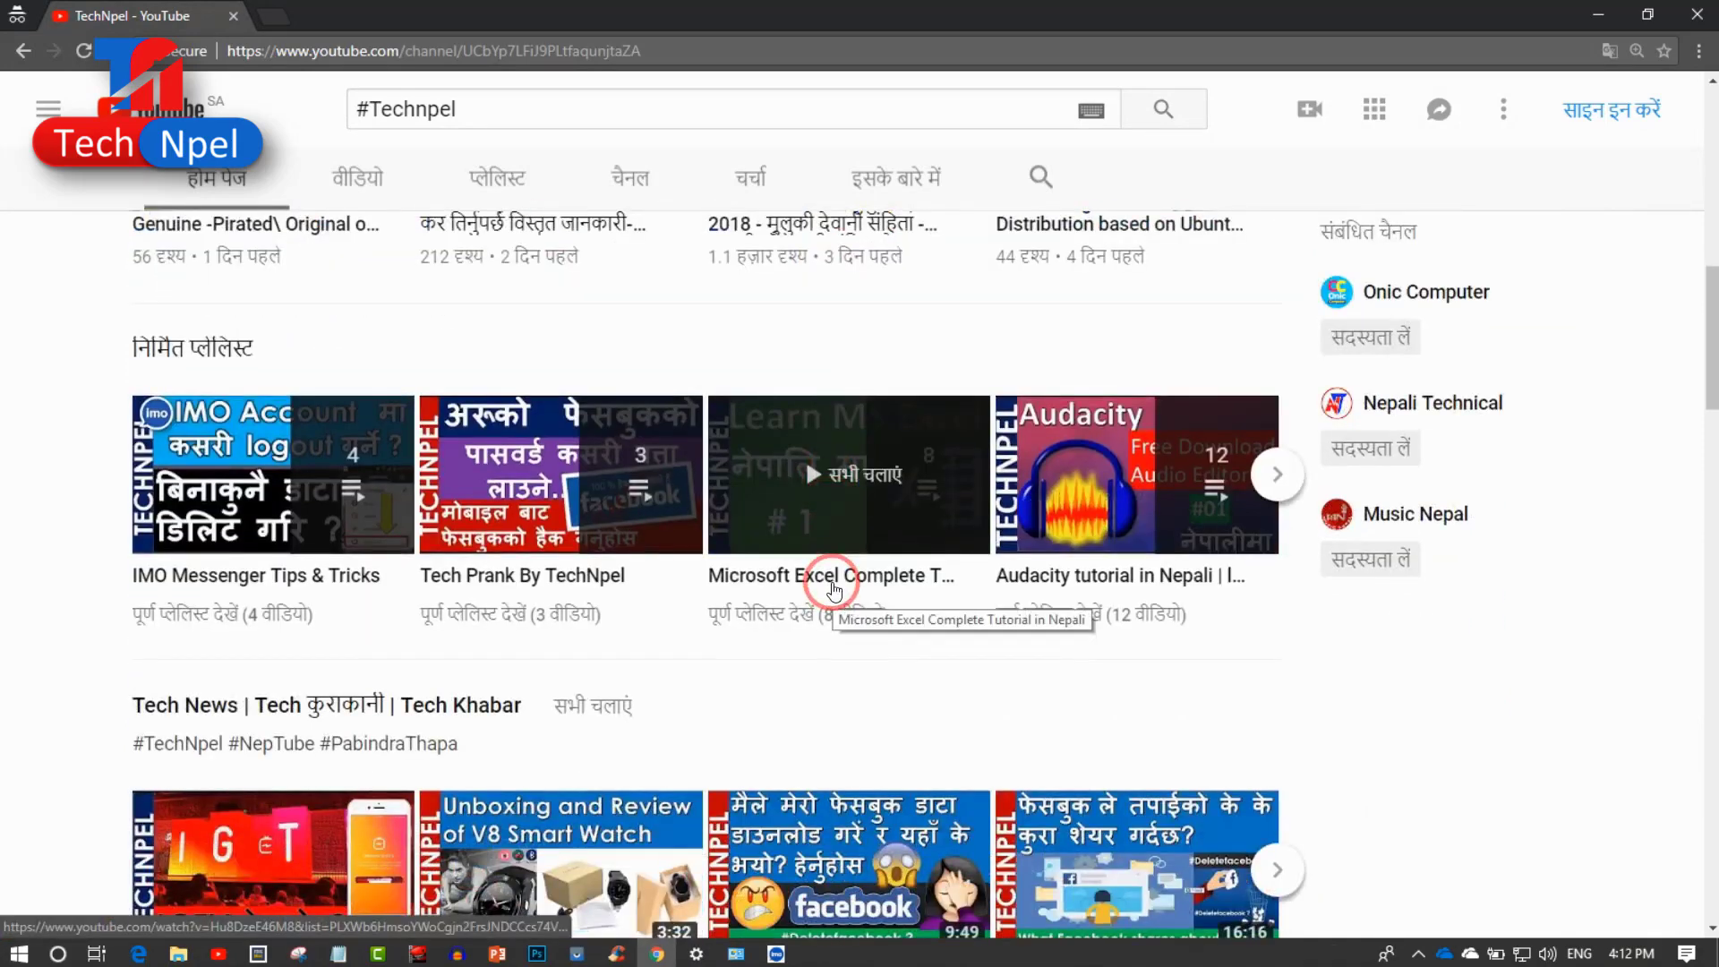
{"action": "scroll", "coordinate": [833, 592], "scroll_direction": "down", "scroll_amount": 2}
{"action": "scroll", "coordinate": [833, 592], "scroll_direction": "down", "scroll_amount": 6}
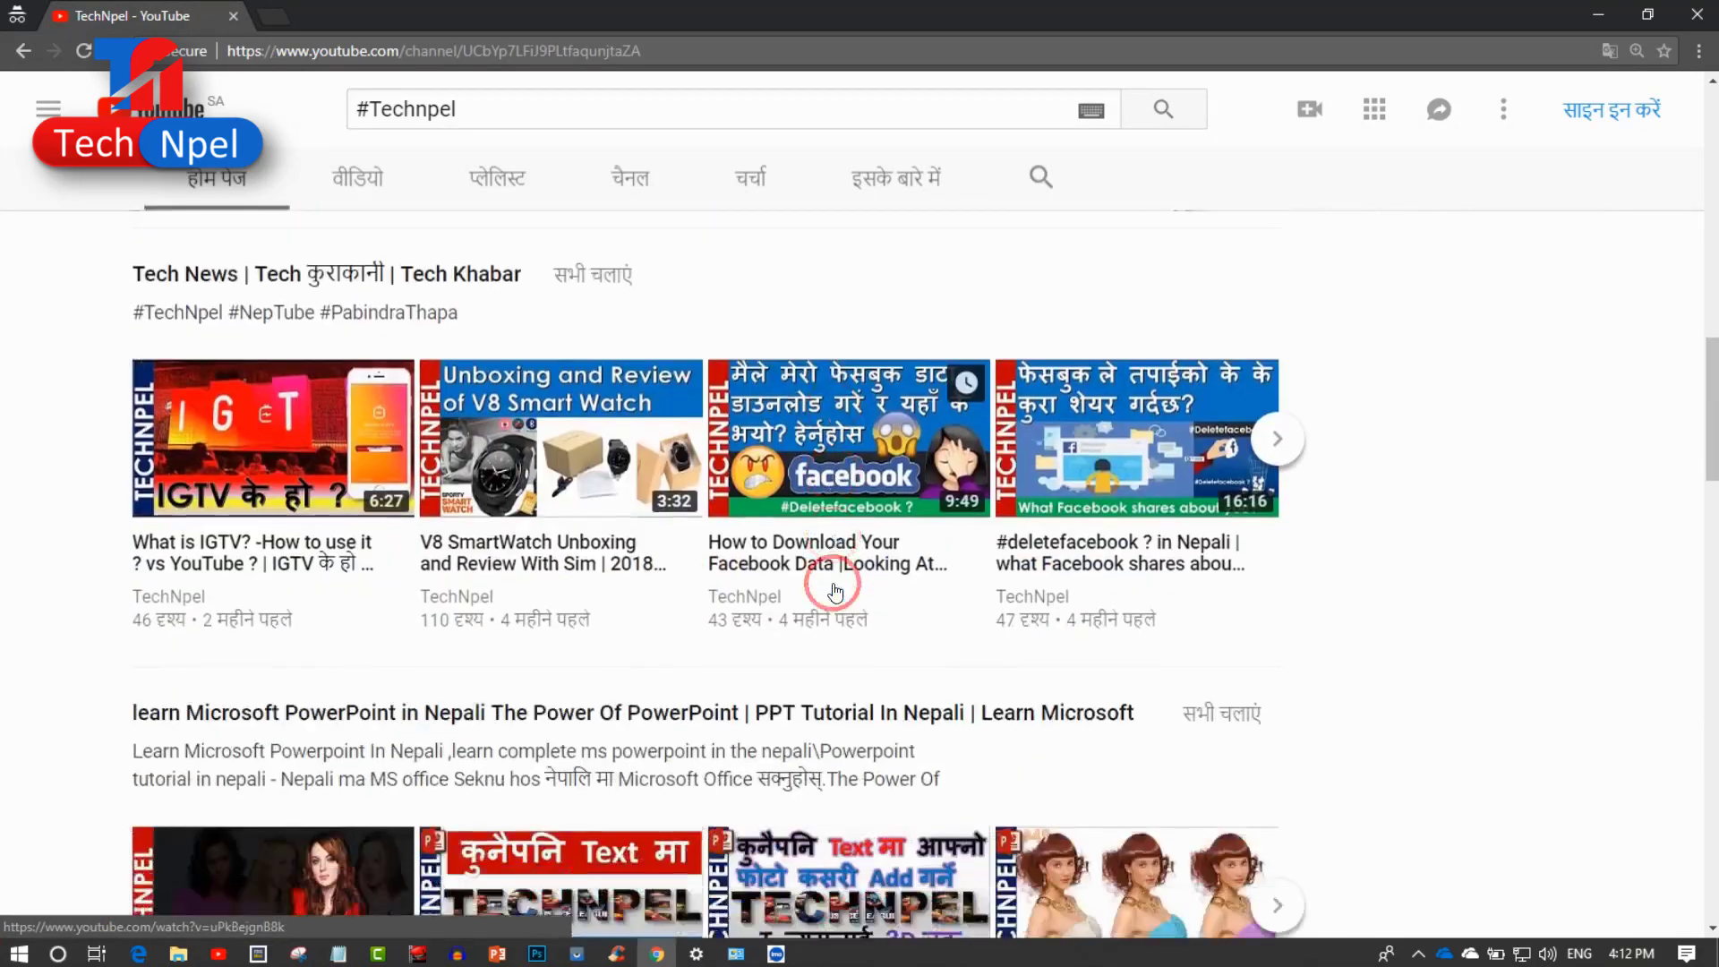
{"action": "scroll", "coordinate": [843, 587], "scroll_direction": "down", "scroll_amount": 2}
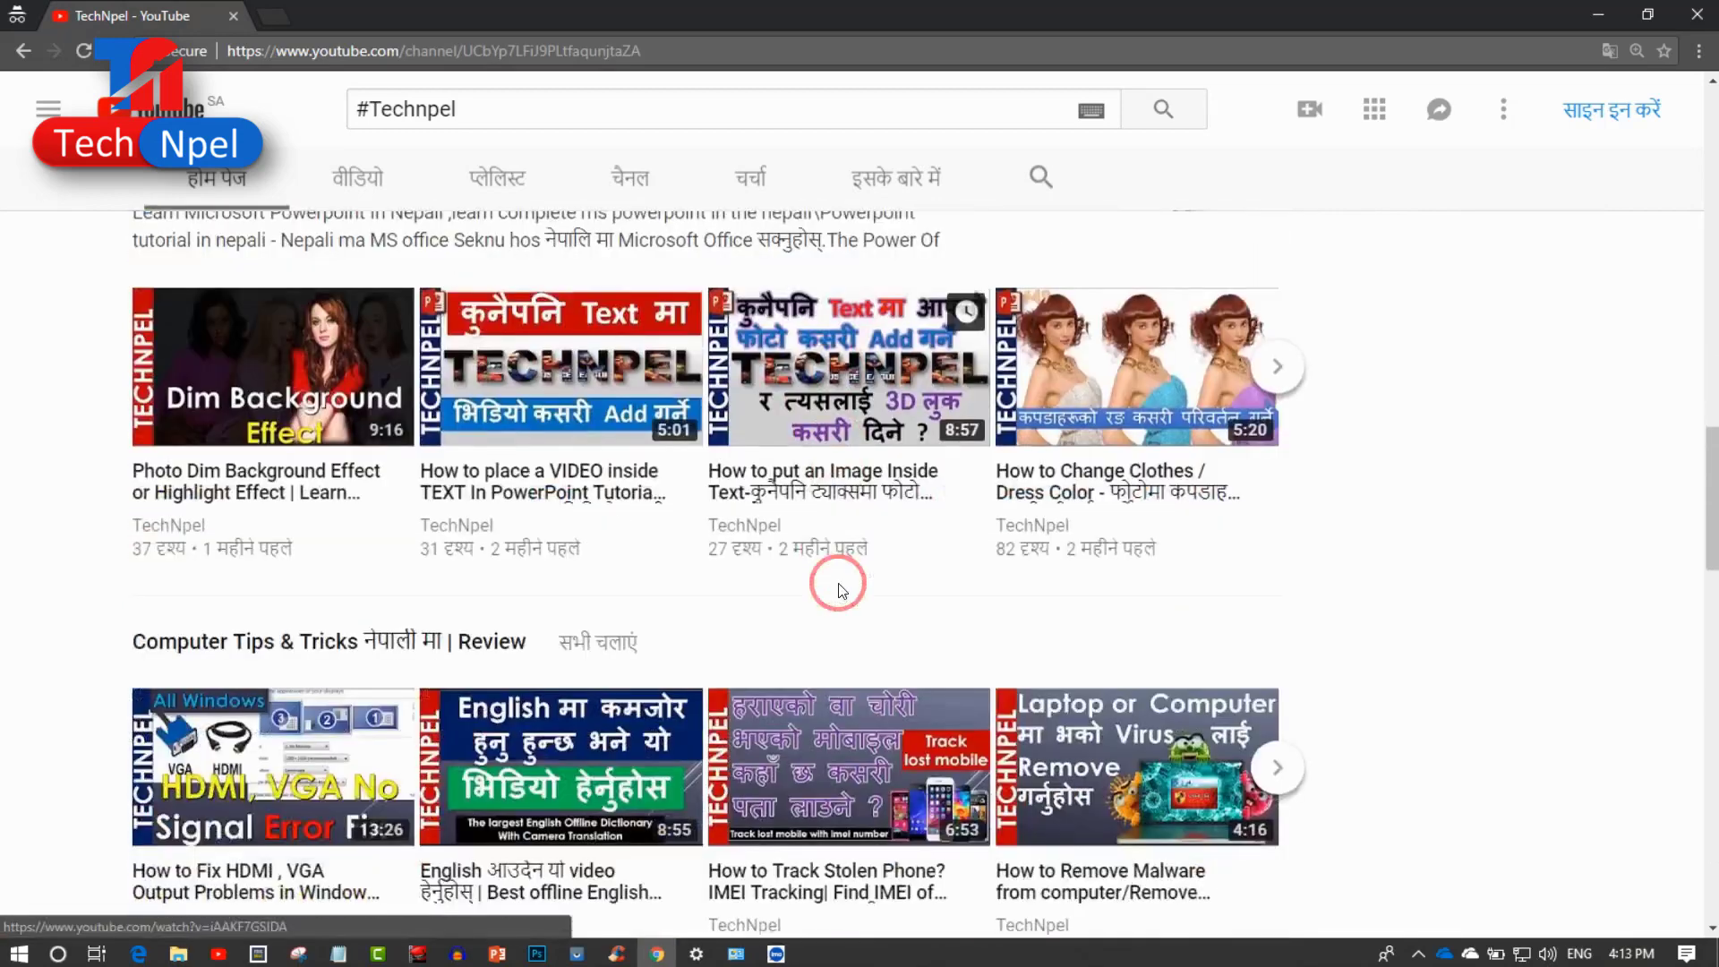
{"action": "scroll", "coordinate": [840, 591], "scroll_direction": "down", "scroll_amount": 2}
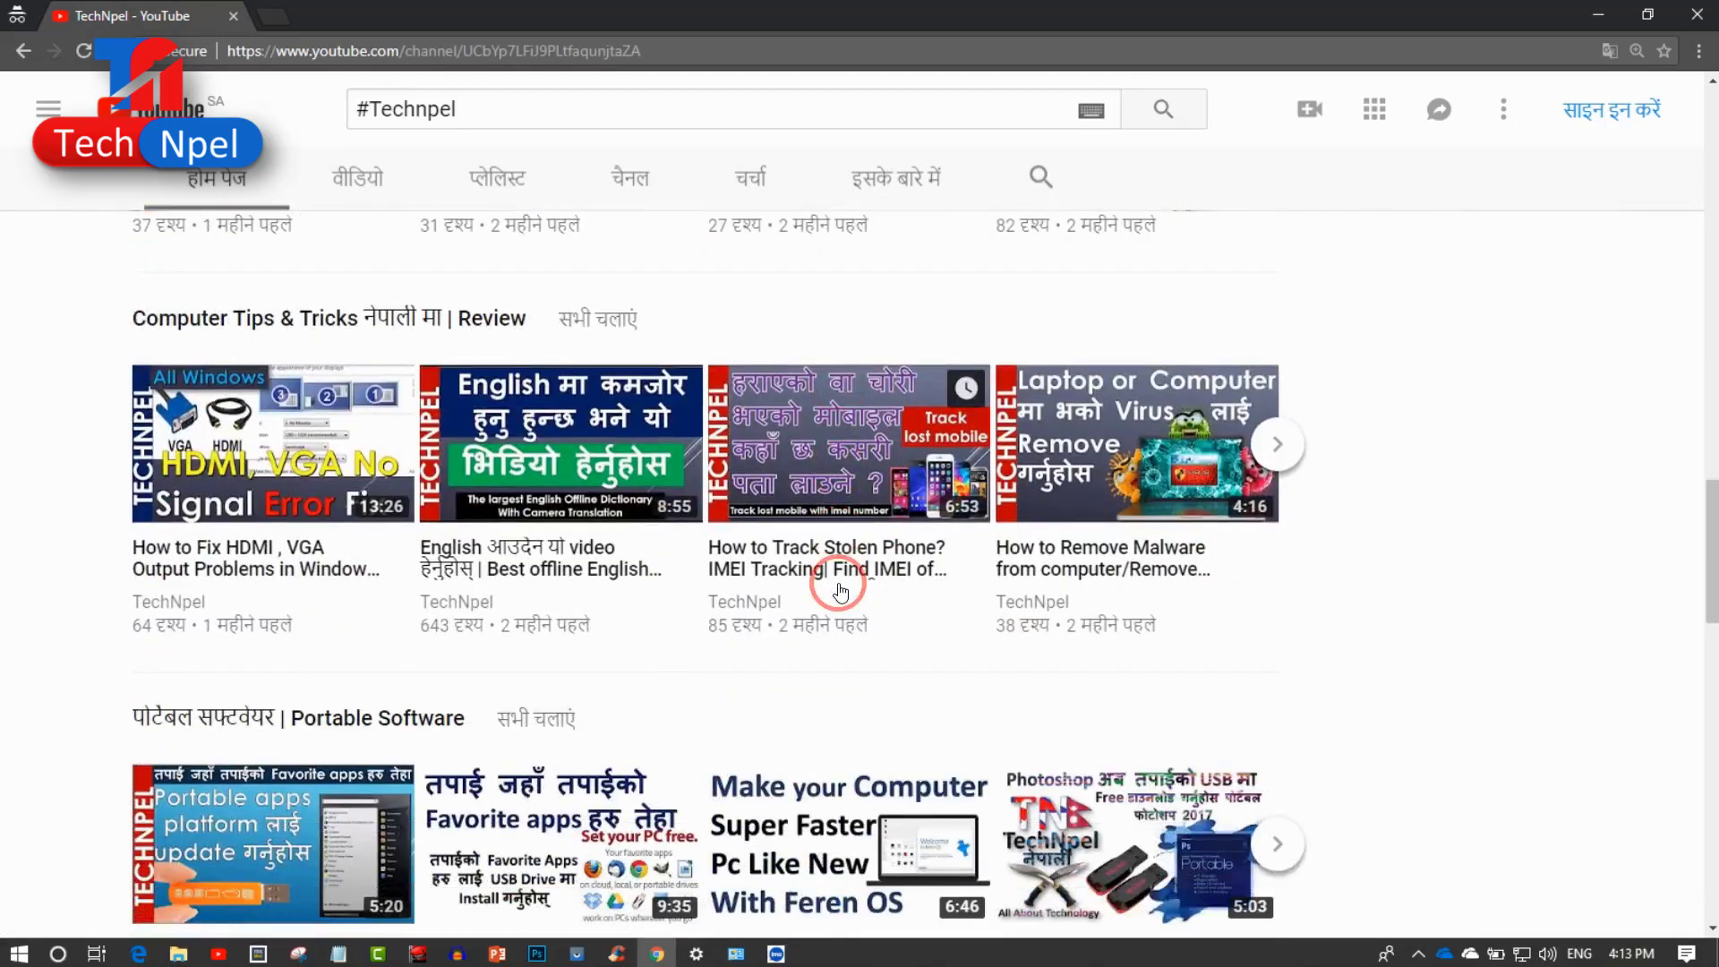
{"action": "scroll", "coordinate": [840, 590], "scroll_direction": "down", "scroll_amount": 2}
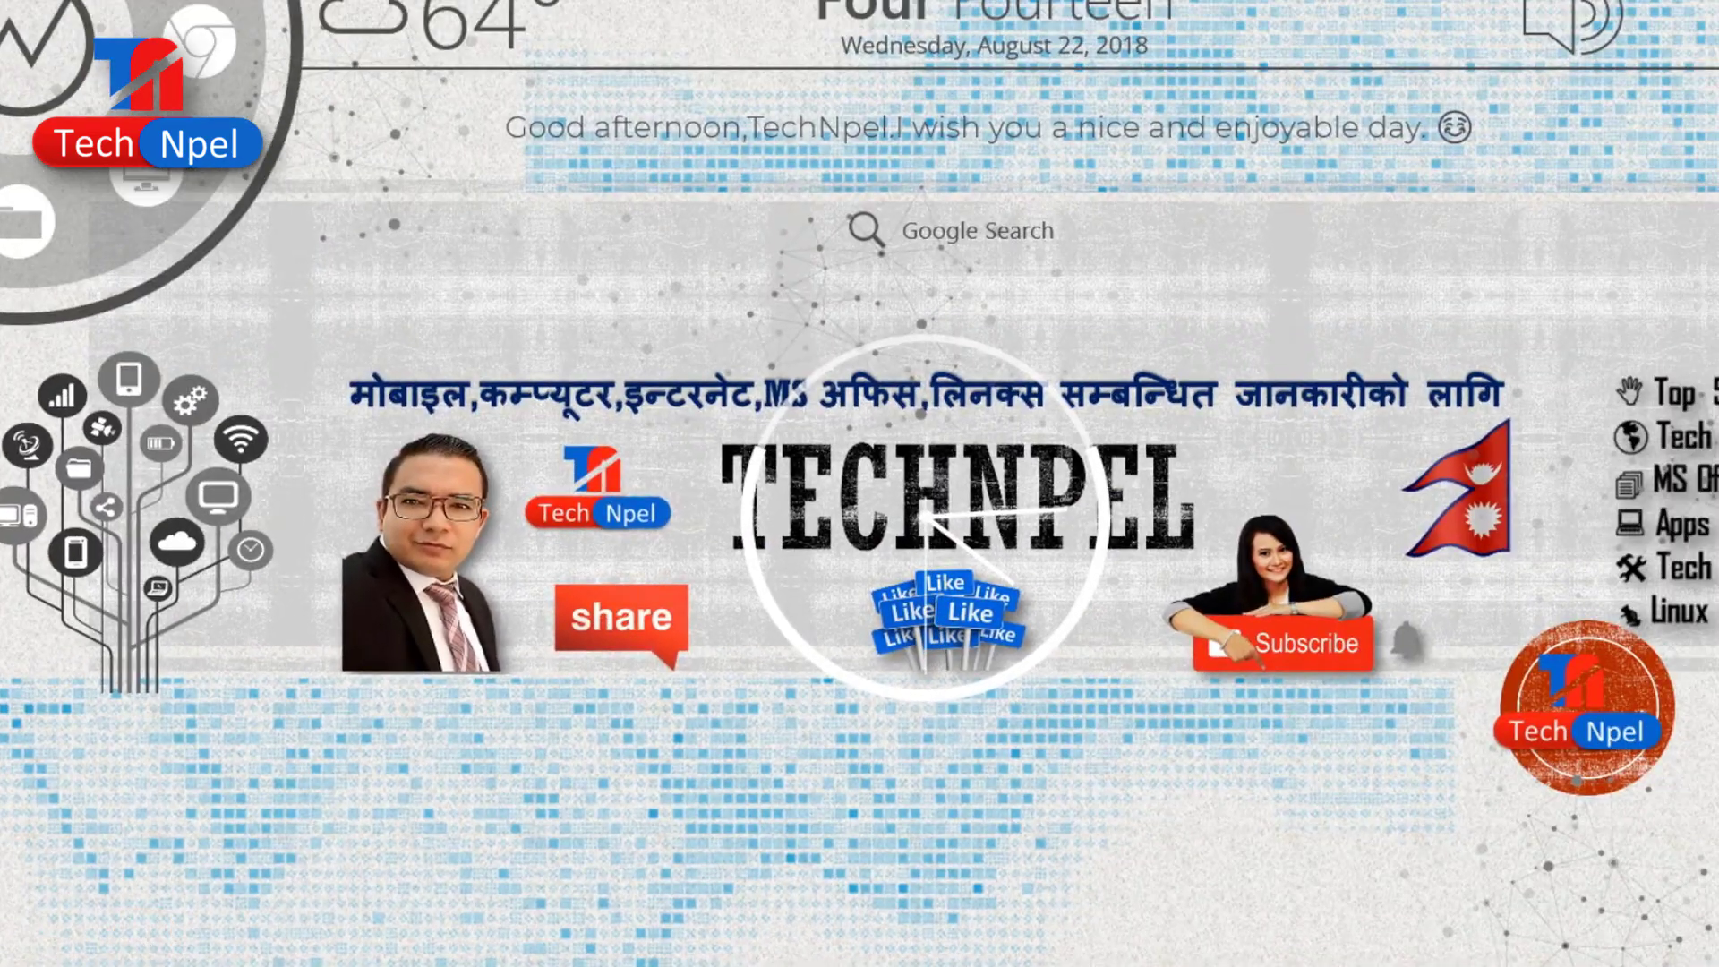
Turn on Developer mode in the Windows Update & Security settings for developers and accept the security confirmation
{"action": "left_click", "coordinate": [4, 955]}
{"action": "left_click", "coordinate": [1, 945]}
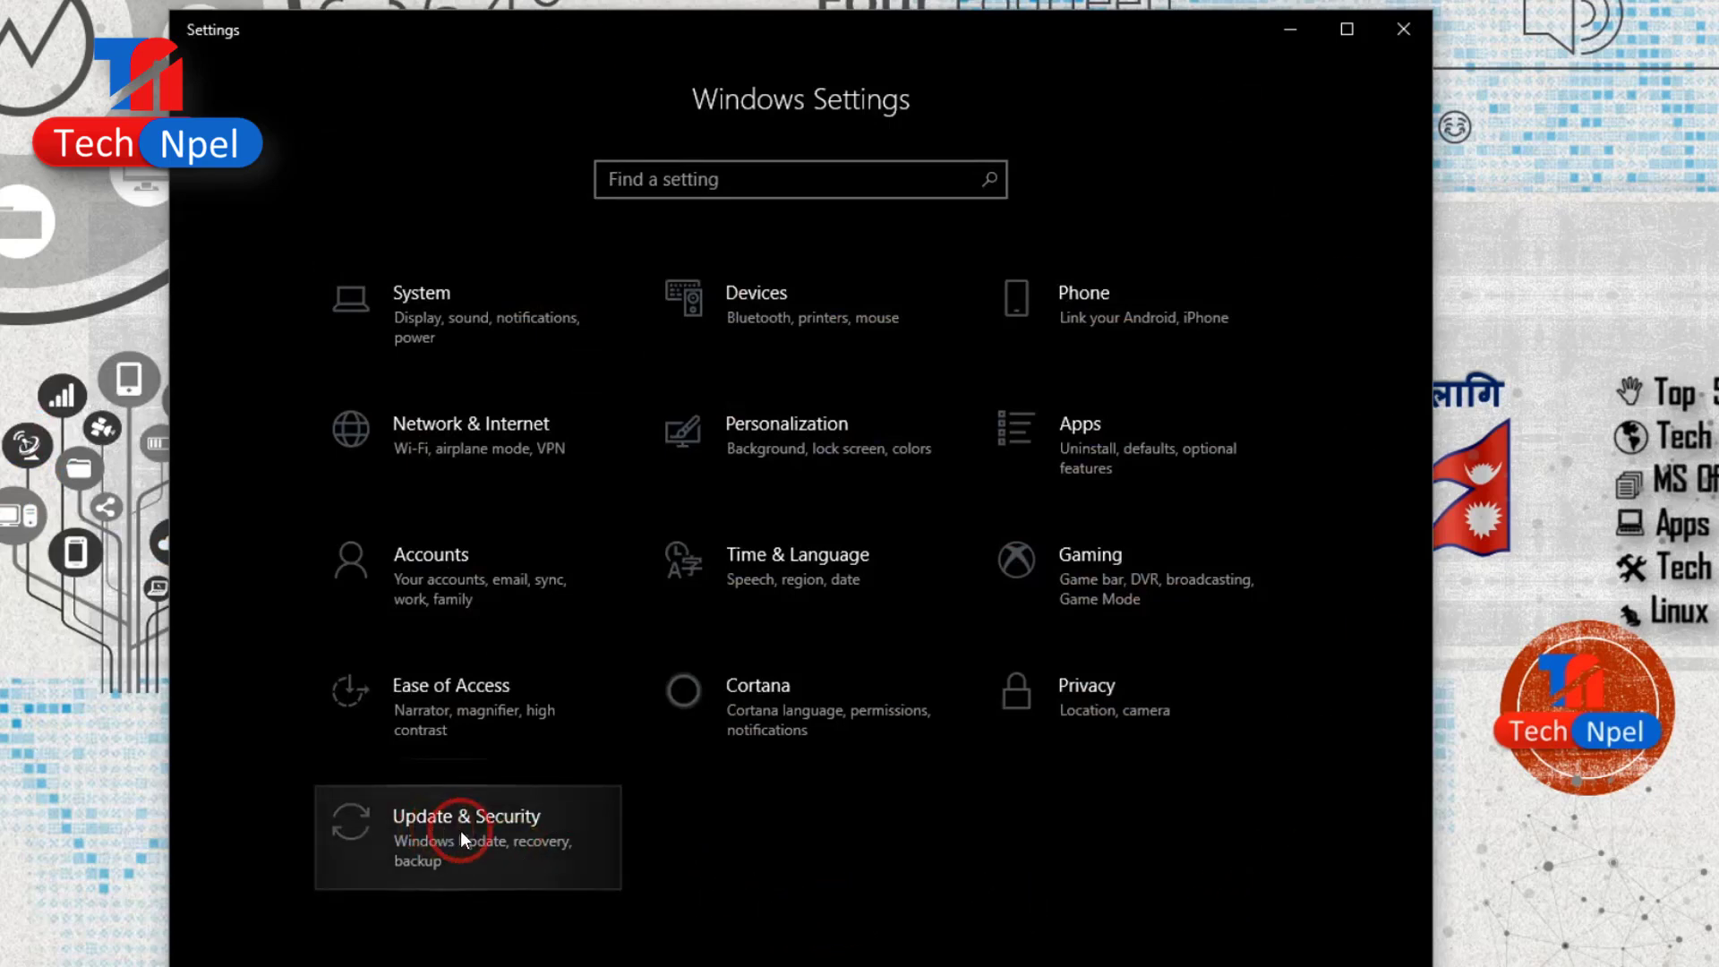
{"action": "left_click", "coordinate": [506, 838]}
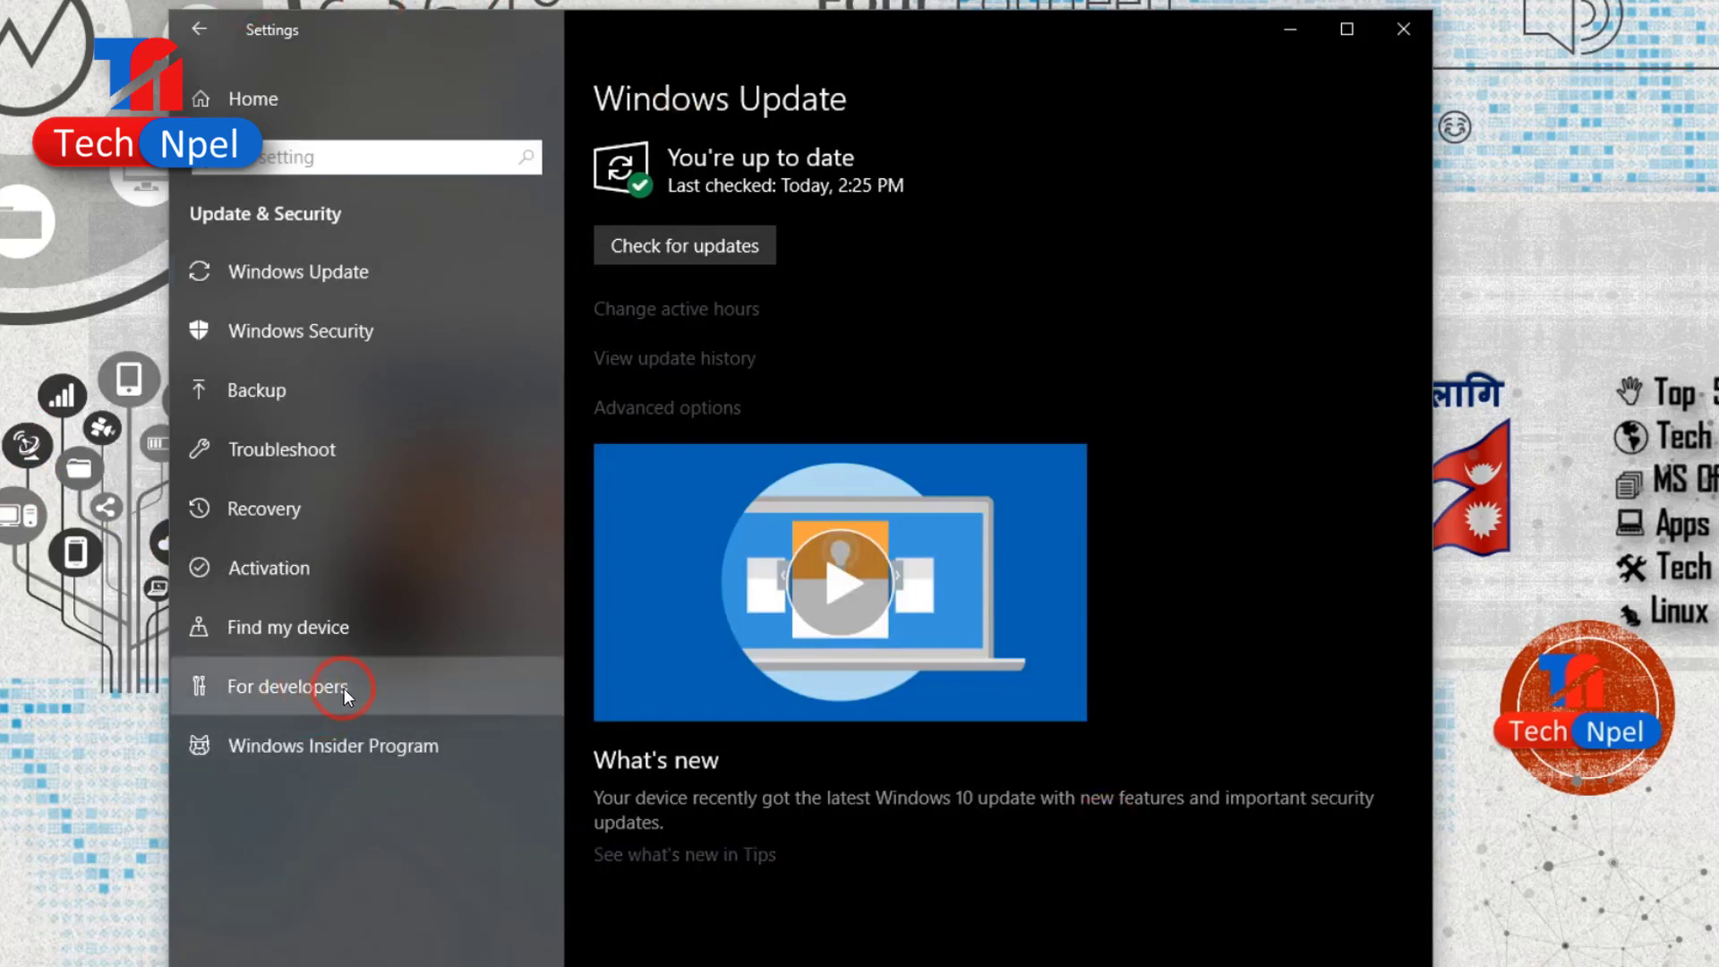
{"action": "left_click", "coordinate": [290, 686]}
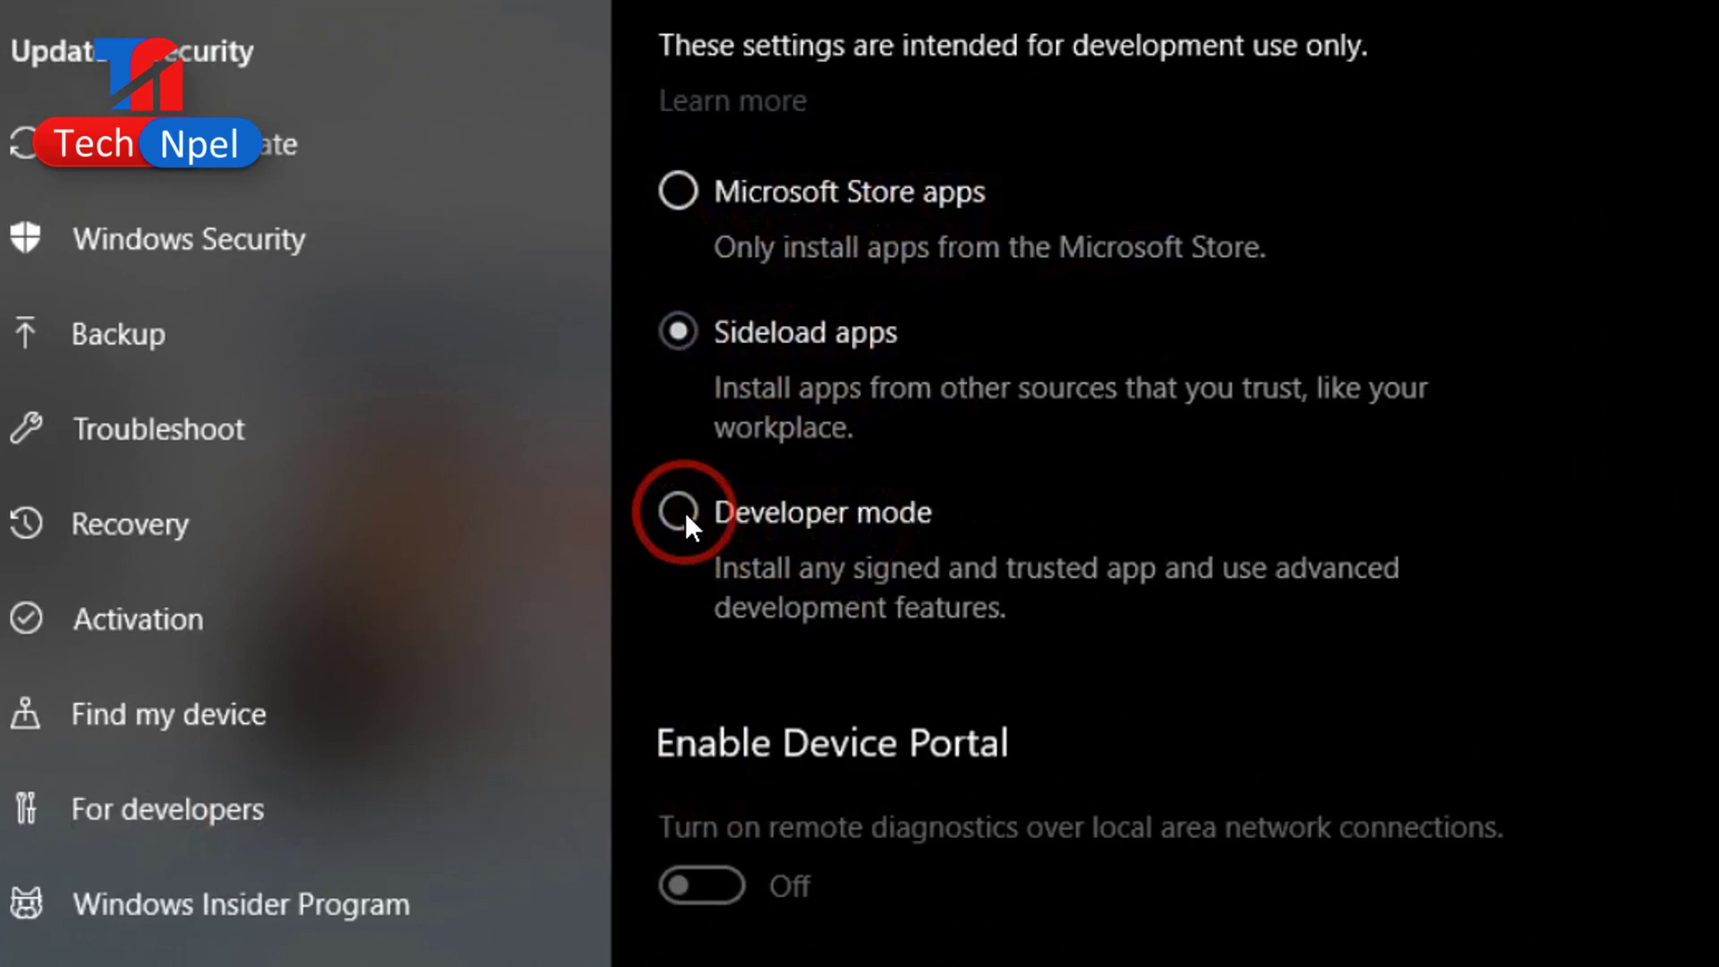
{"action": "left_click", "coordinate": [615, 504]}
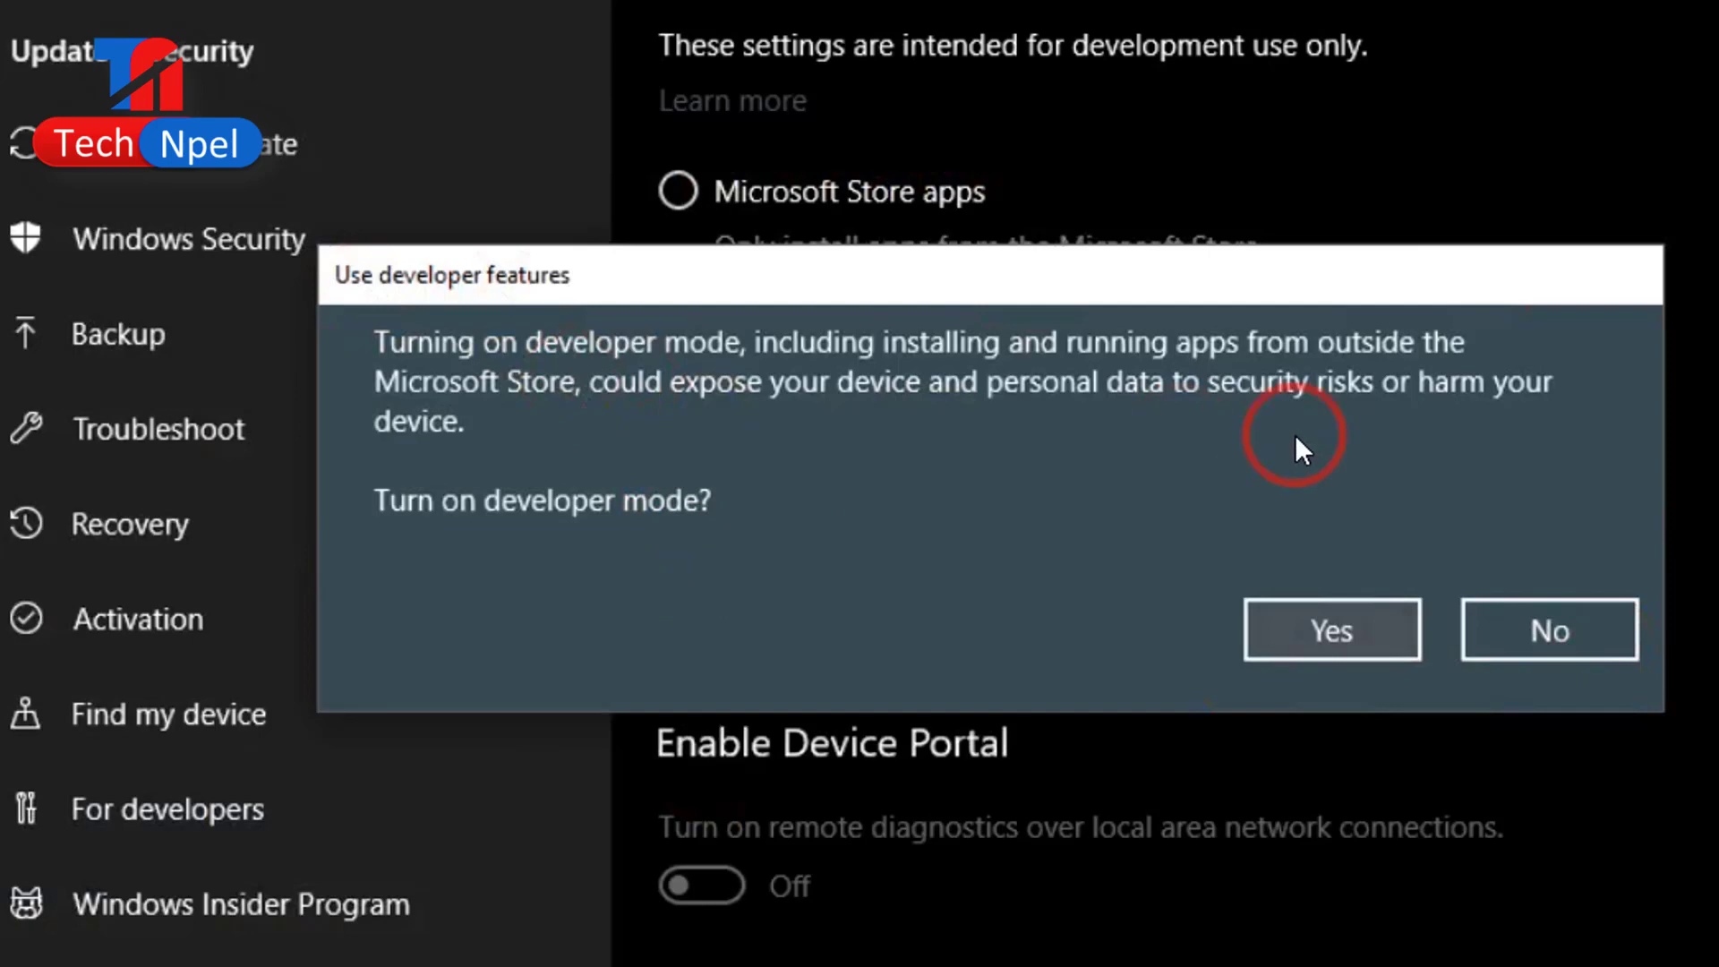
{"action": "left_click", "coordinate": [1352, 628]}
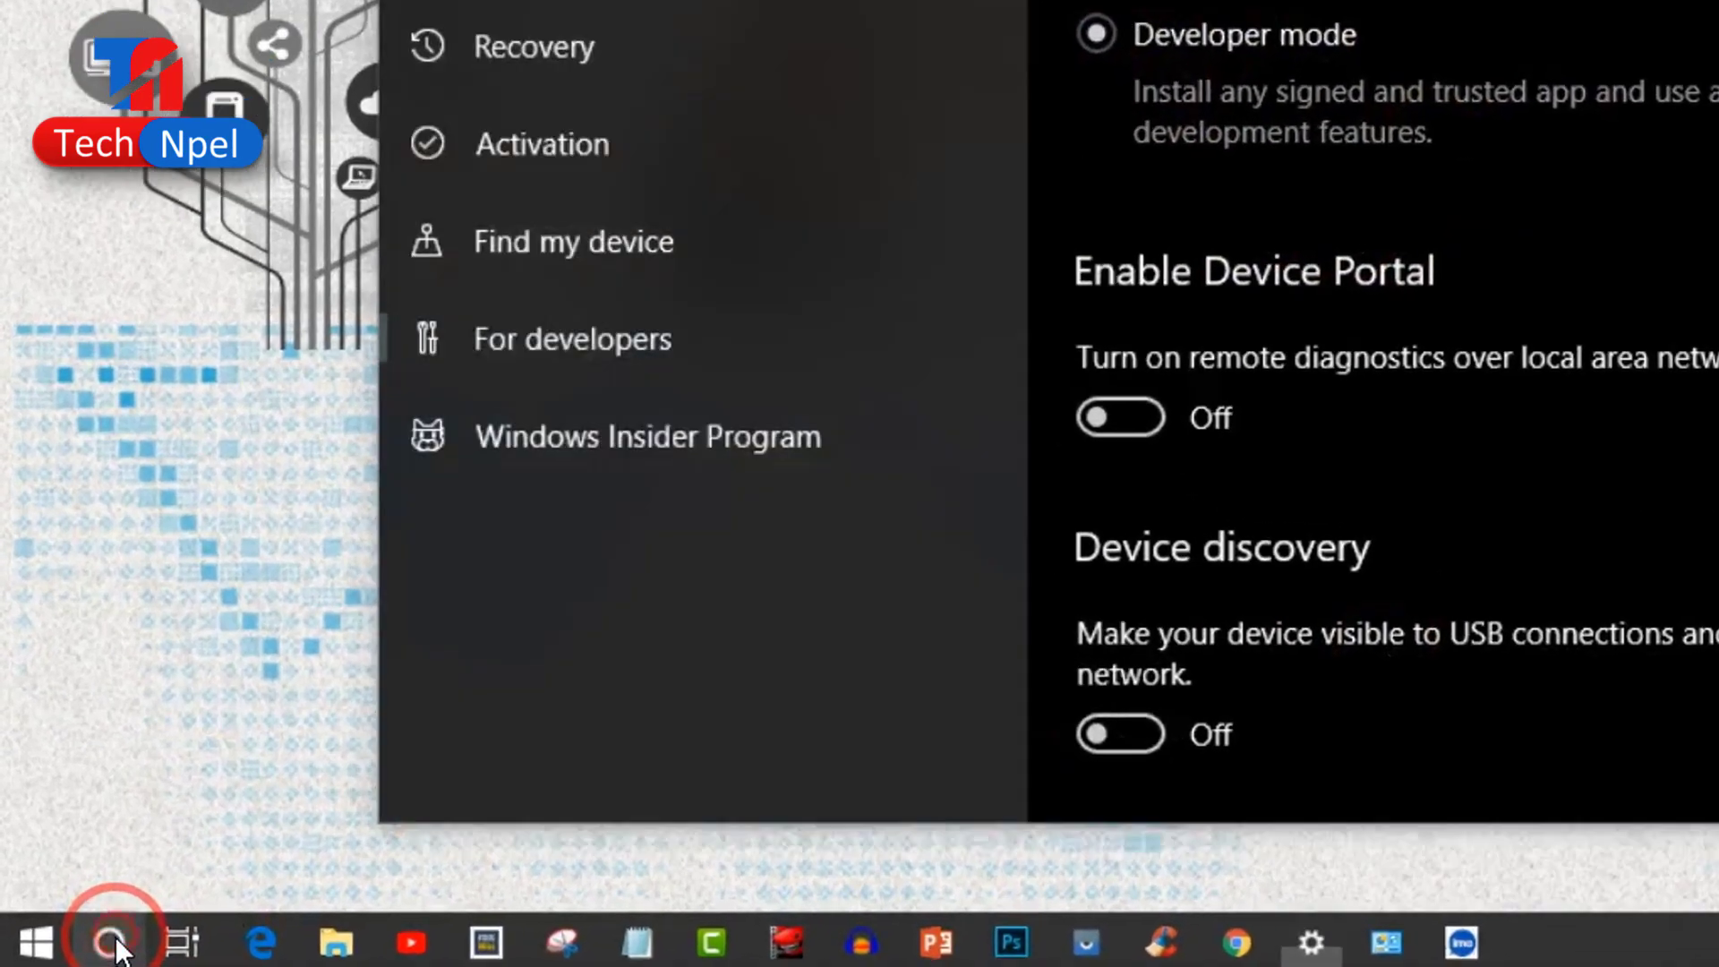
Find Control Panel through a Windows search and open the list for turning Windows features on or off
{"action": "left_click", "coordinate": [58, 954]}
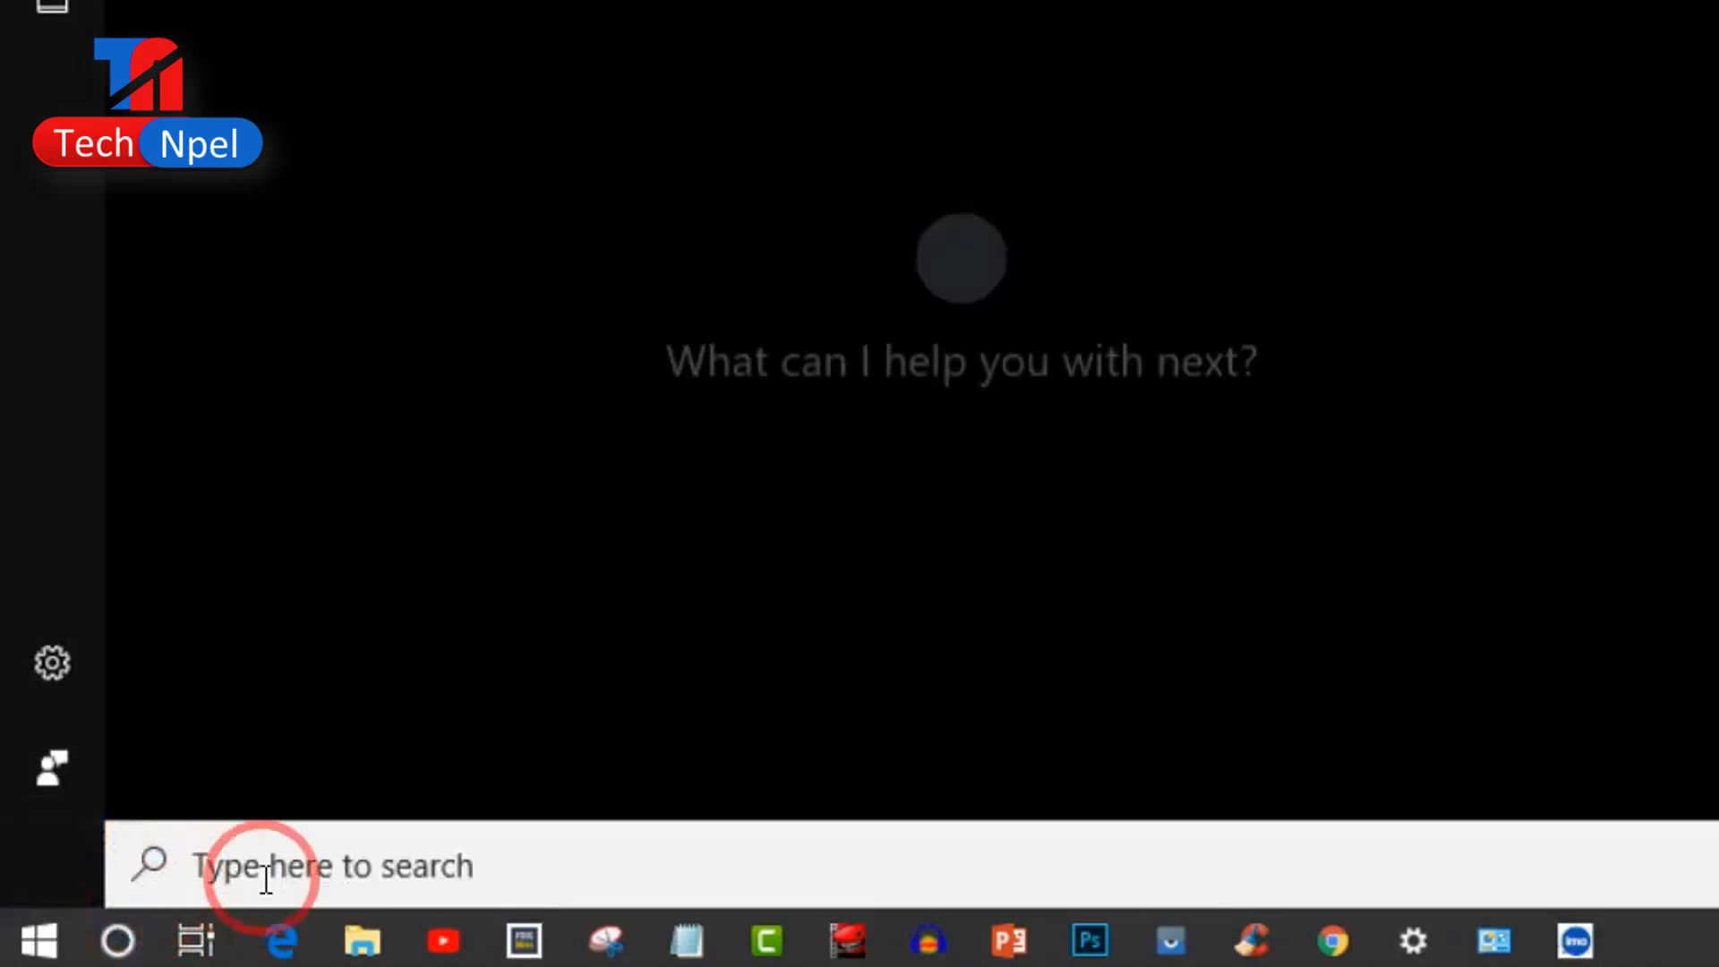
{"action": "type", "text": "c"}
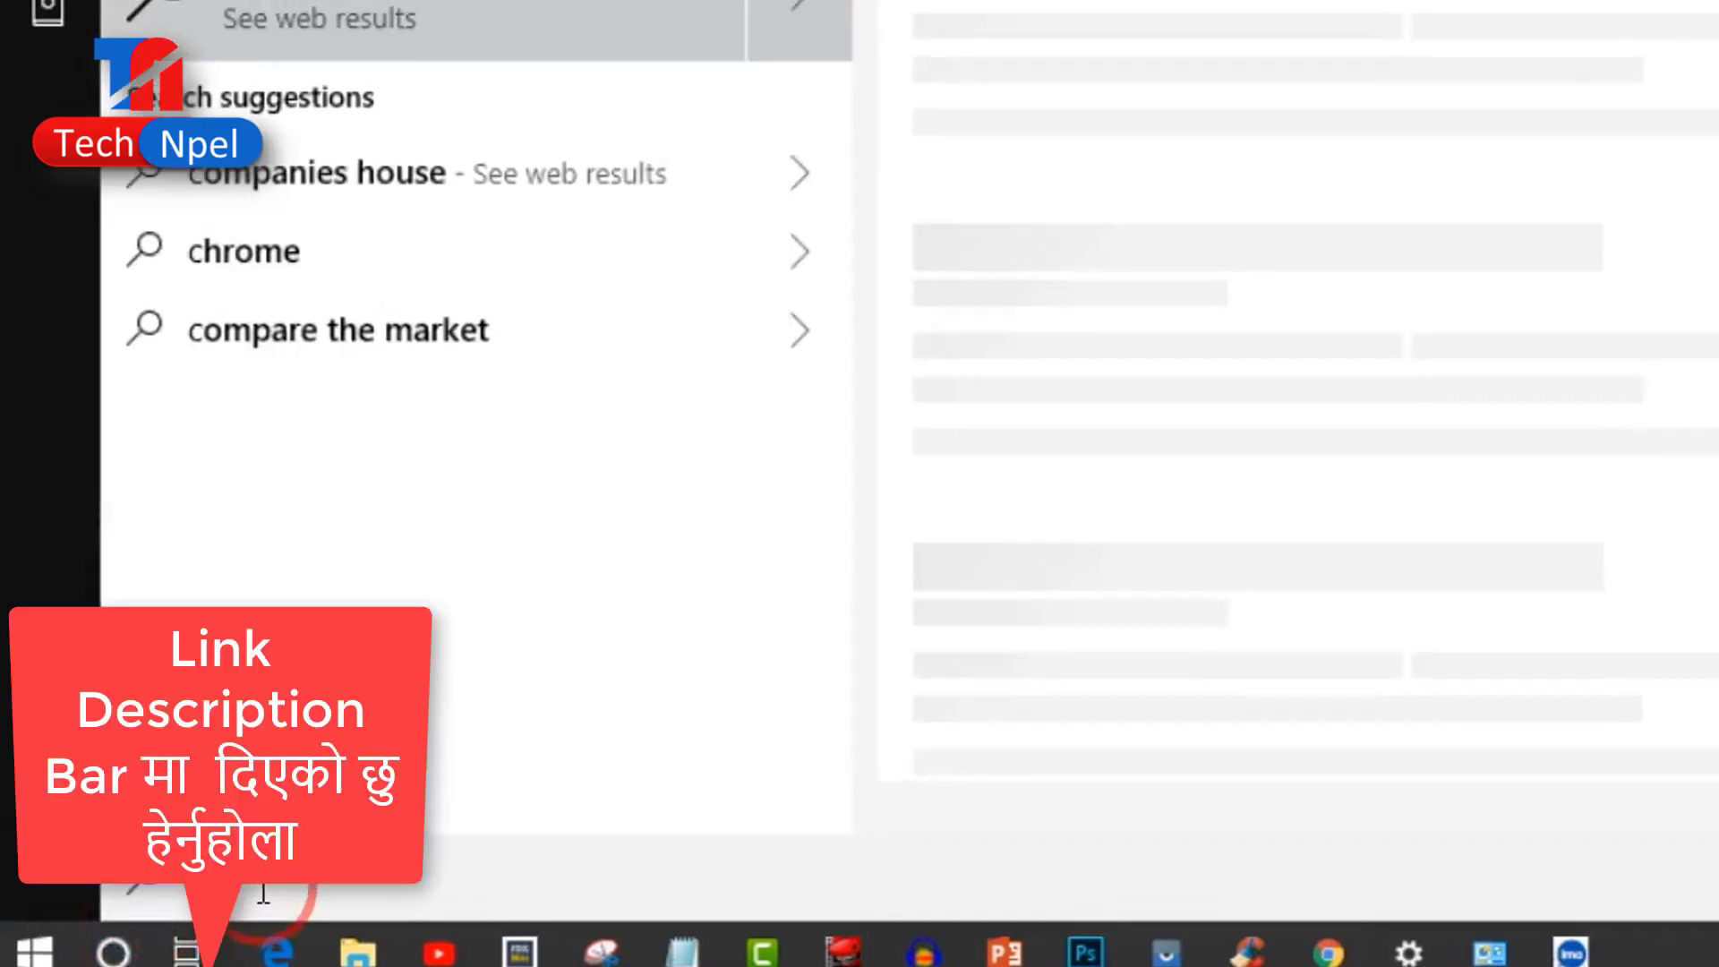
{"action": "type", "text": "ont"}
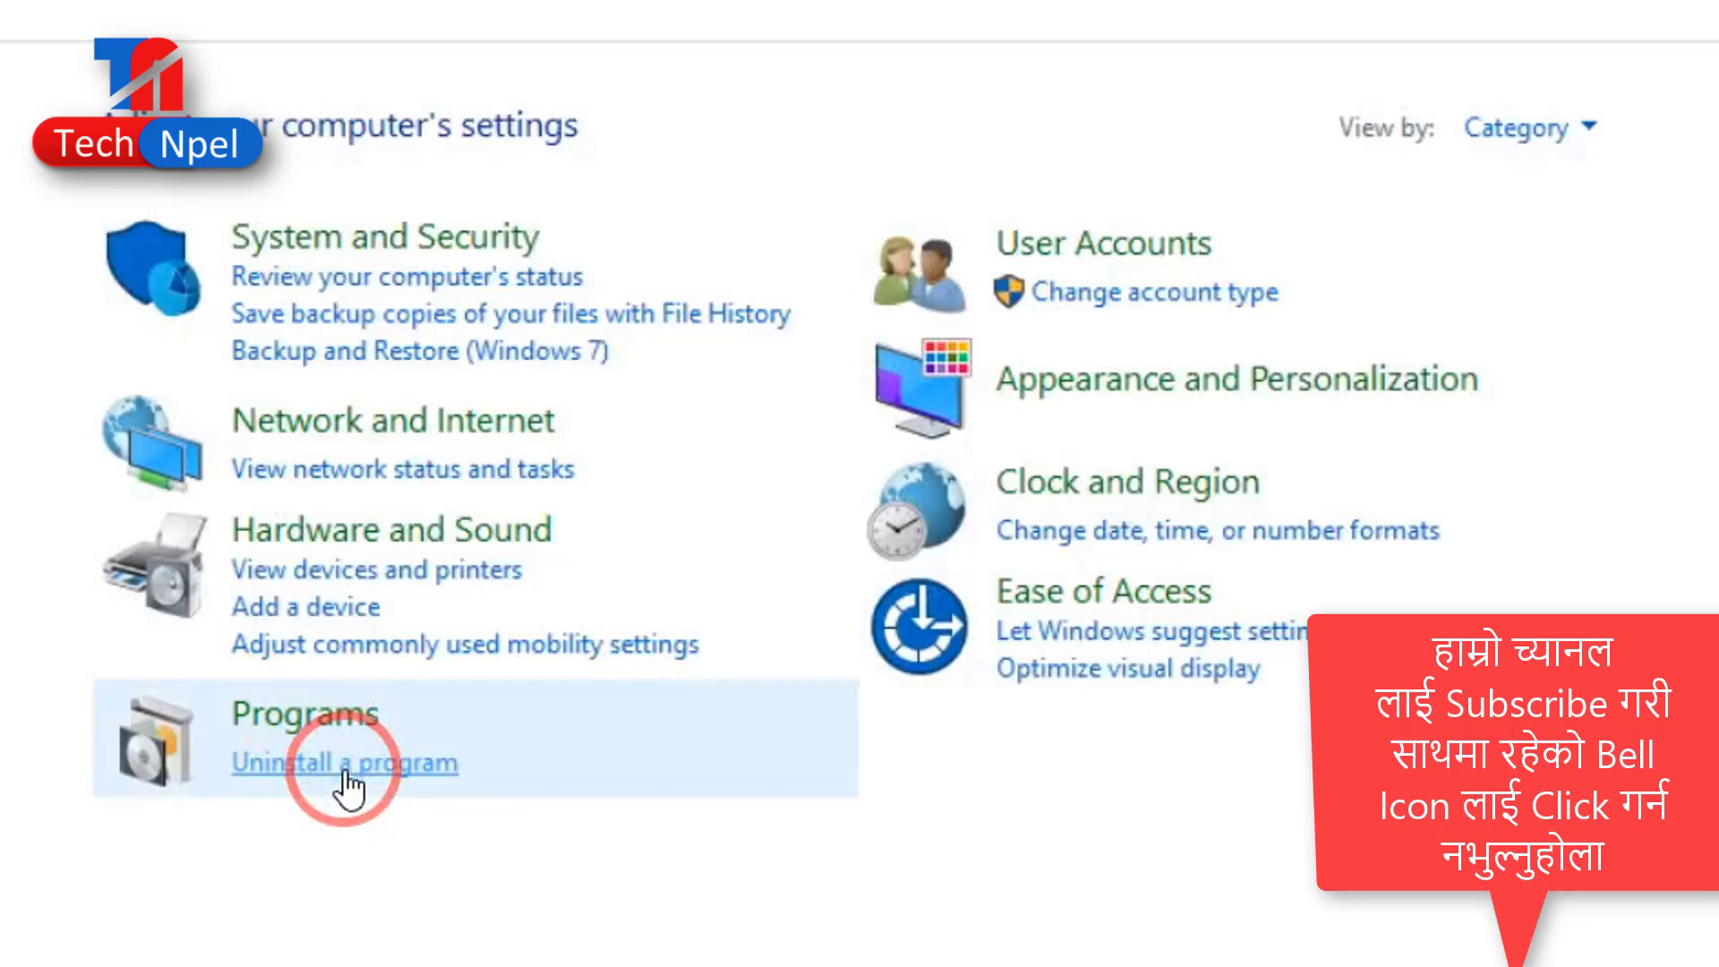
{"action": "left_click", "coordinate": [322, 762]}
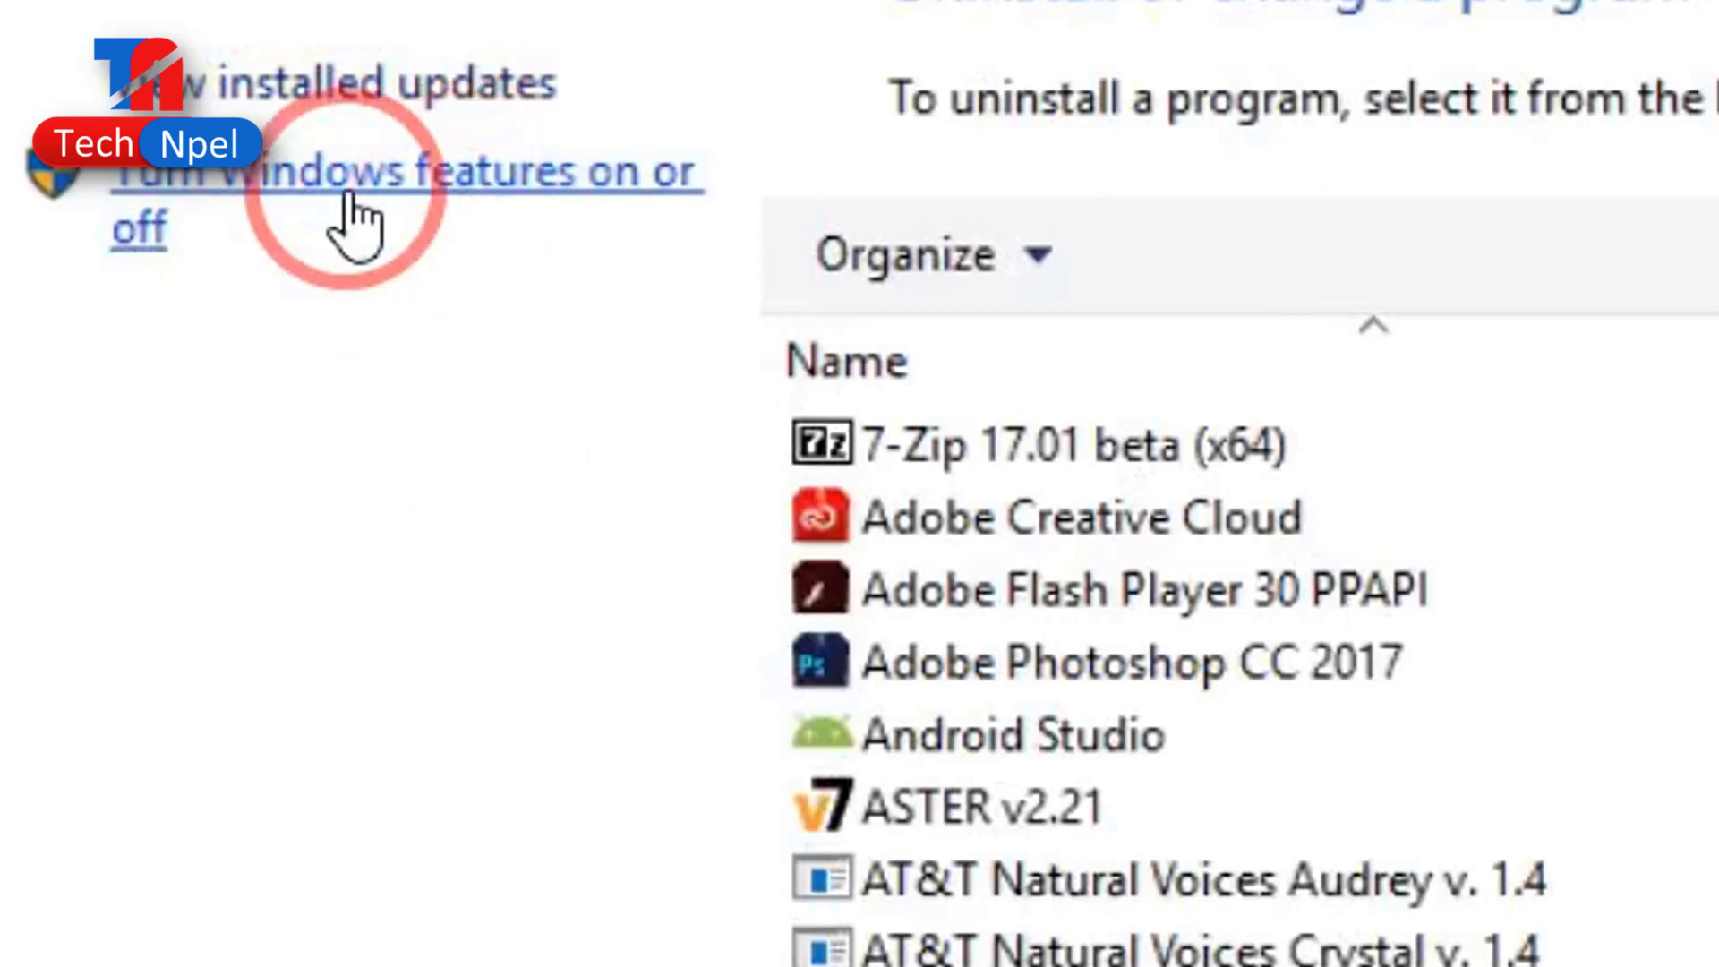
{"action": "left_click", "coordinate": [430, 190]}
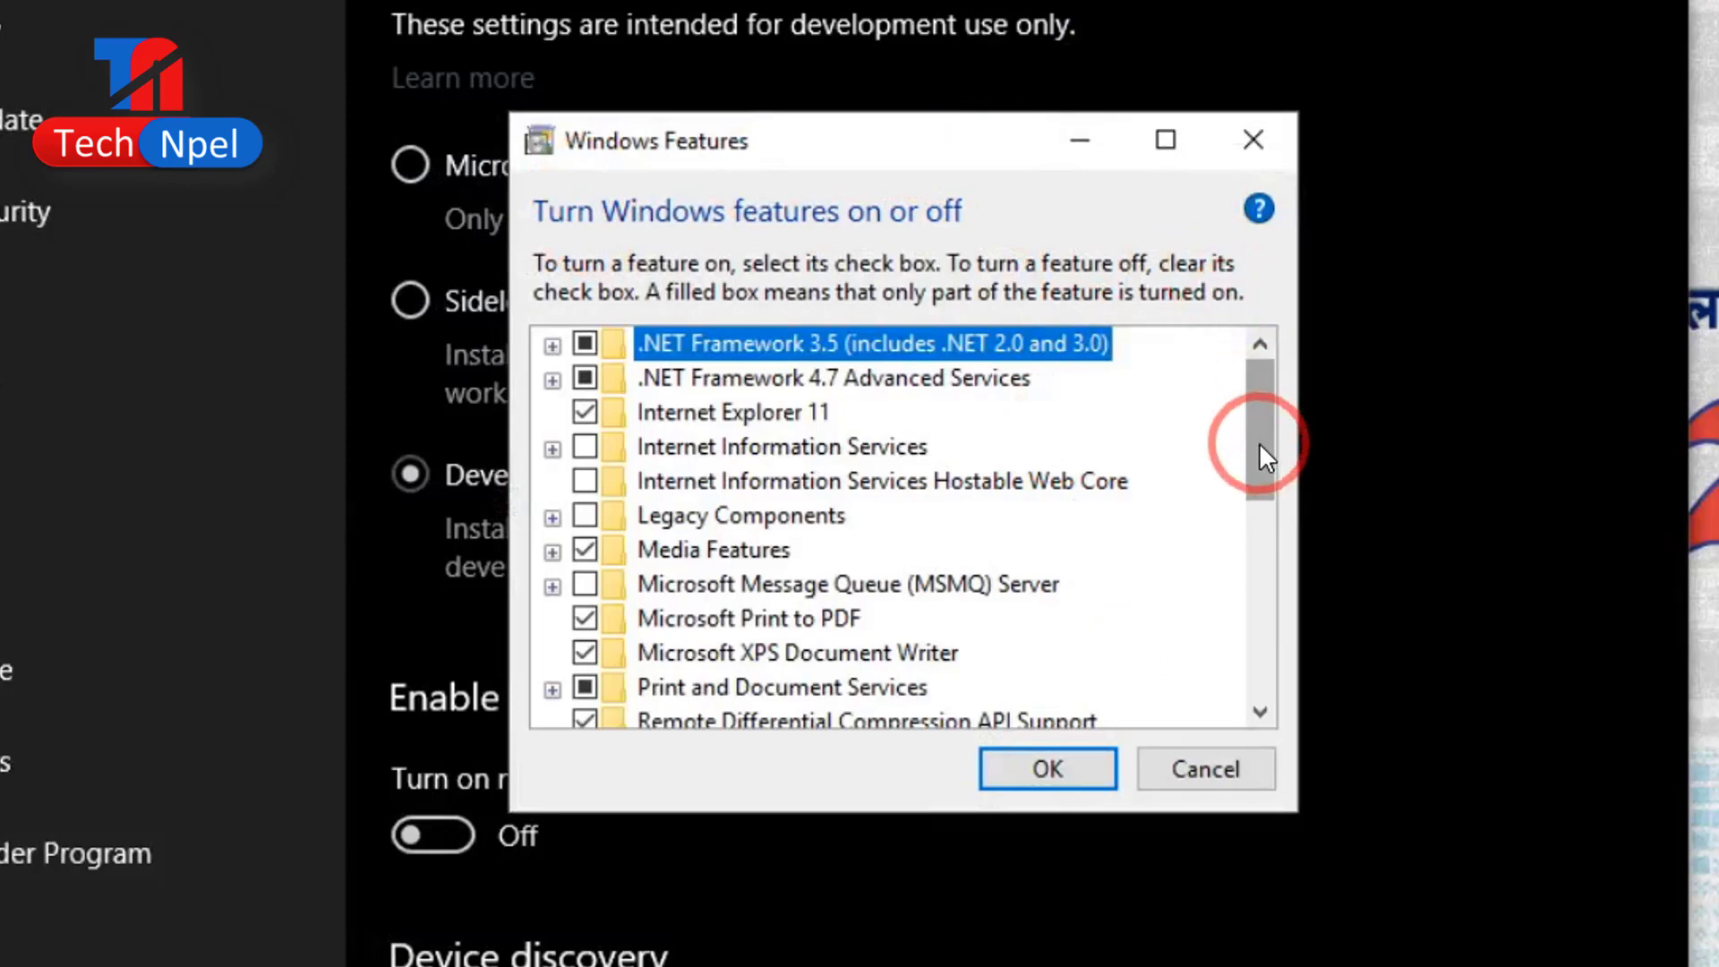
Enable the Windows Subsystem for Linux feature and apply the change
{"action": "left_click_drag", "start_coordinate": [1267, 453], "coordinate": [1251, 639]}
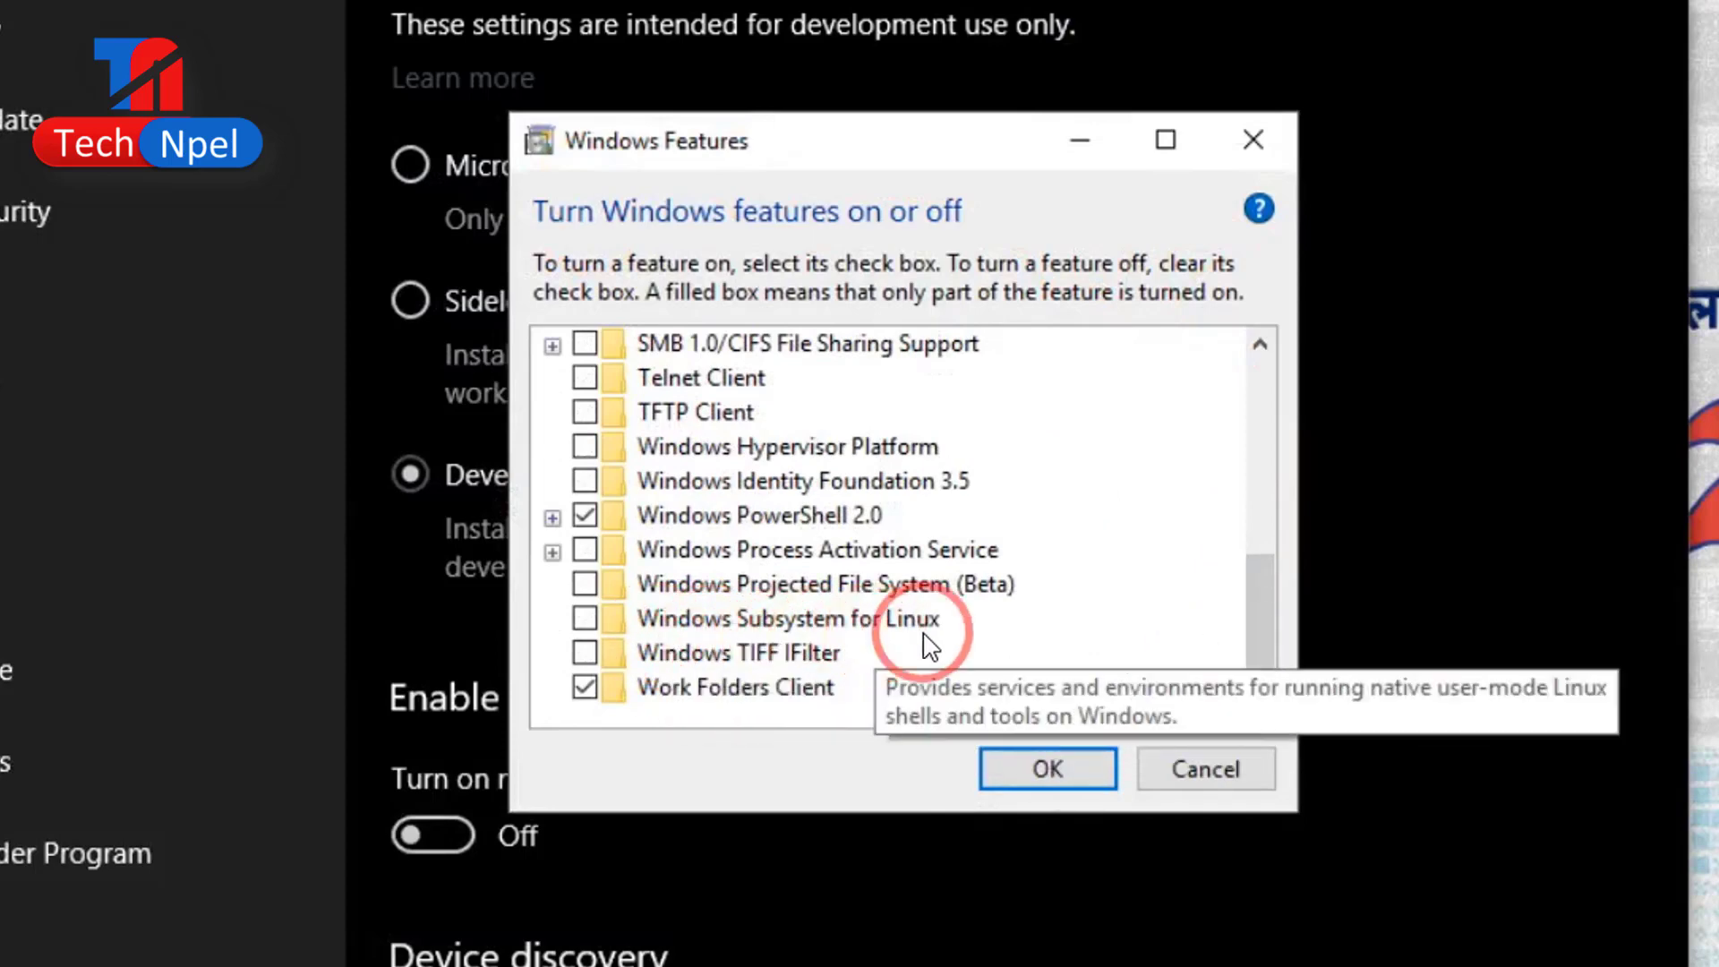
{"action": "left_click", "coordinate": [587, 618]}
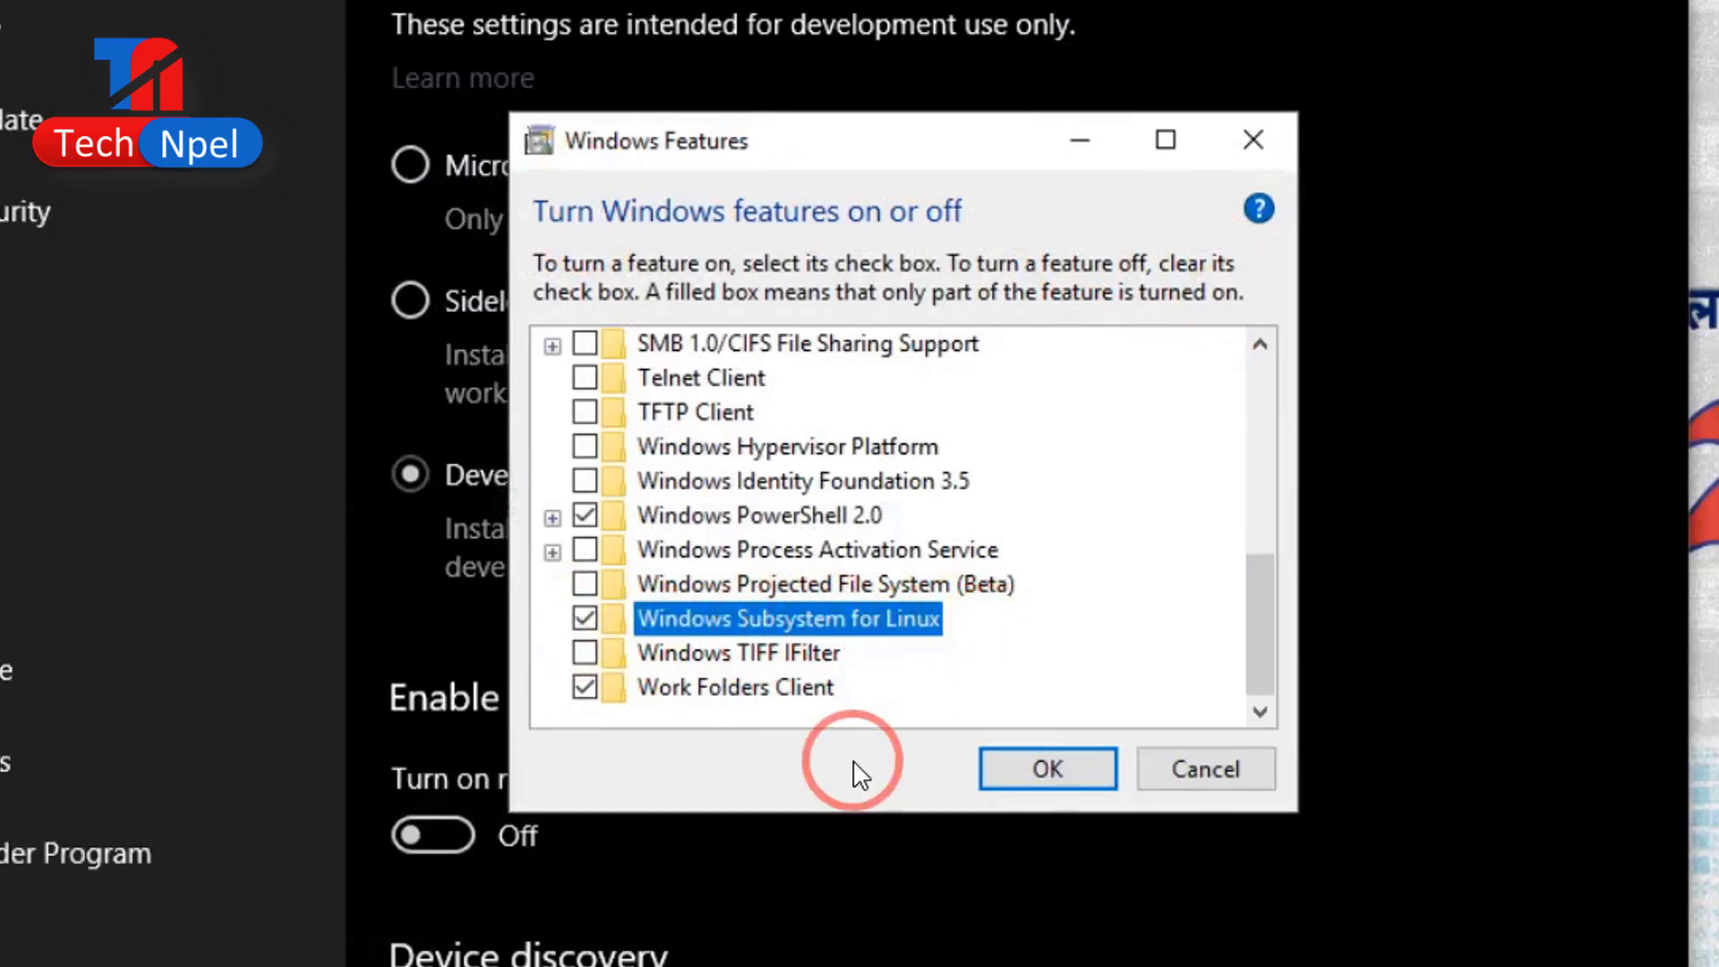
{"action": "left_click", "coordinate": [1050, 767]}
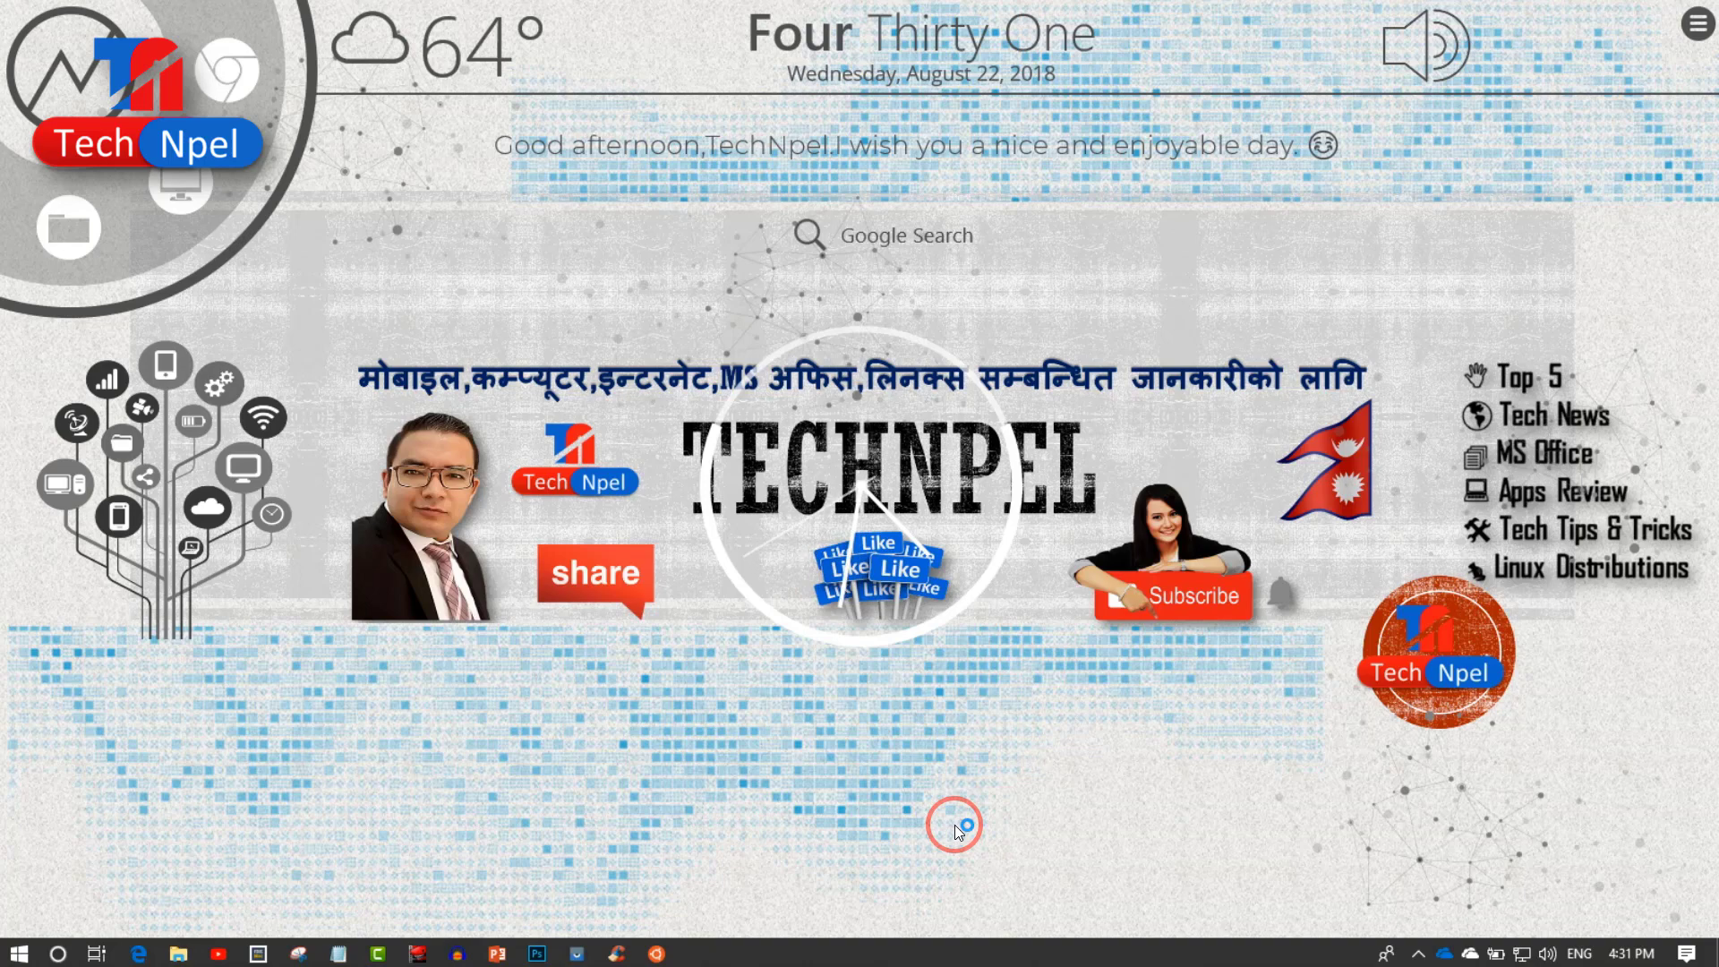
Open the Microsoft Store app
{"action": "left_click", "coordinate": [16, 950]}
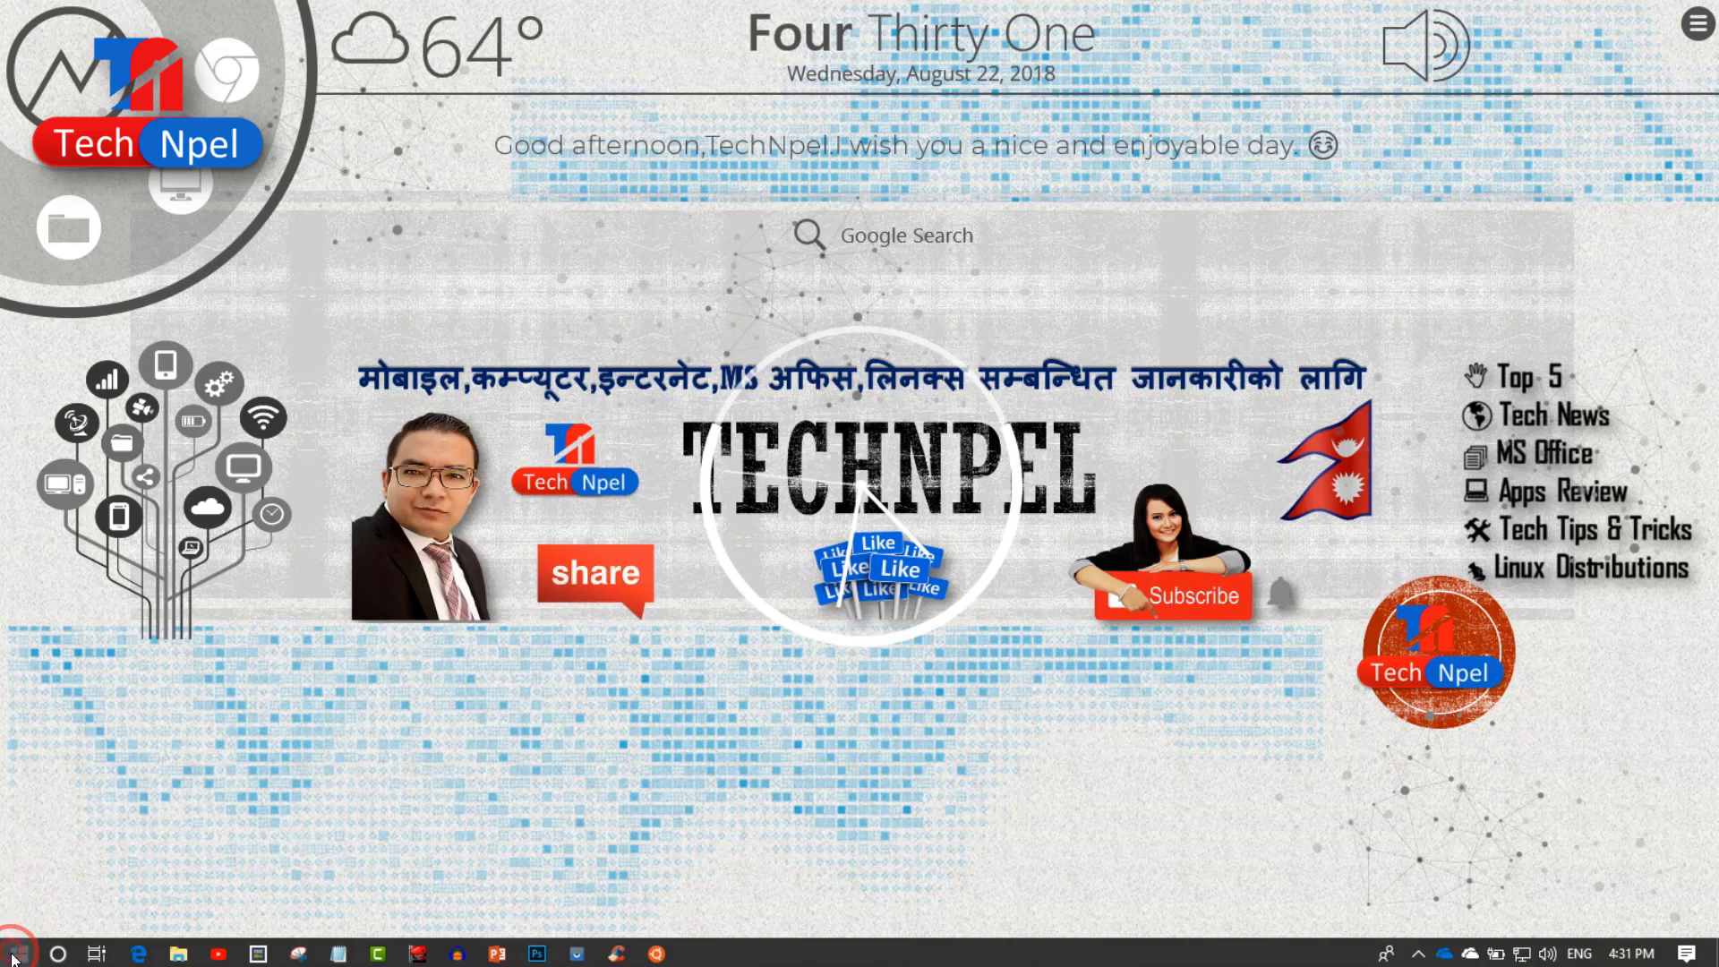
{"action": "scroll", "coordinate": [262, 797], "scroll_direction": "down", "scroll_amount": 4}
{"action": "scroll", "coordinate": [417, 798], "scroll_direction": "down", "scroll_amount": 3}
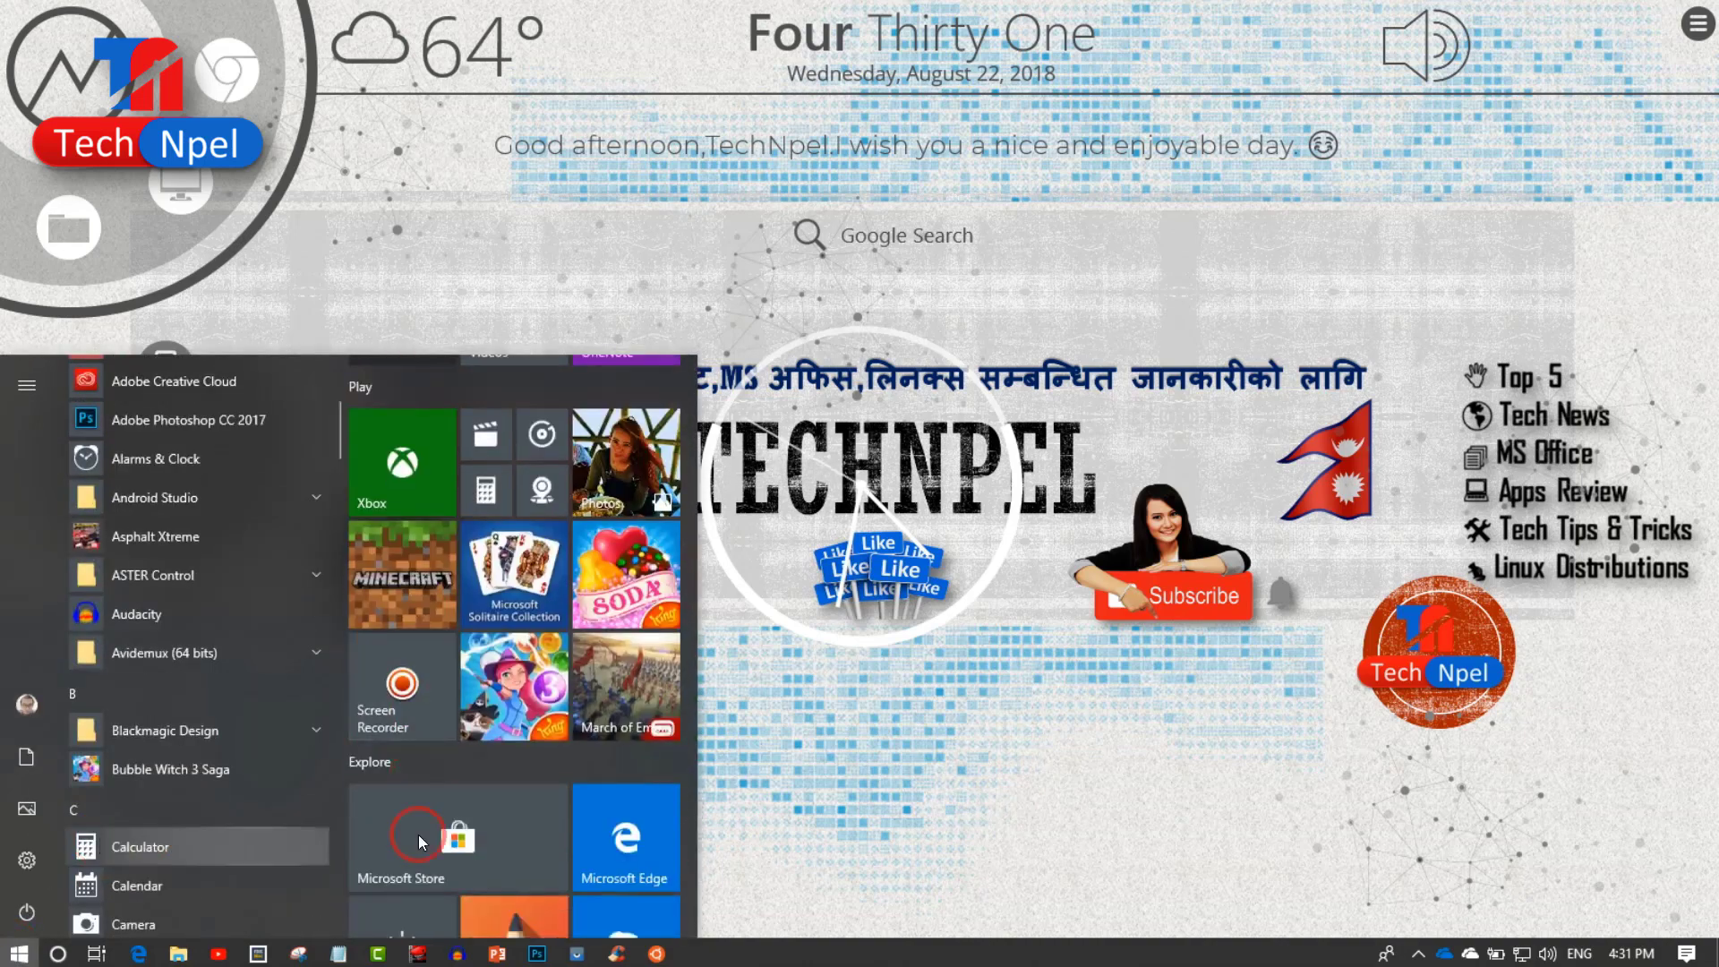
{"action": "left_click", "coordinate": [443, 840]}
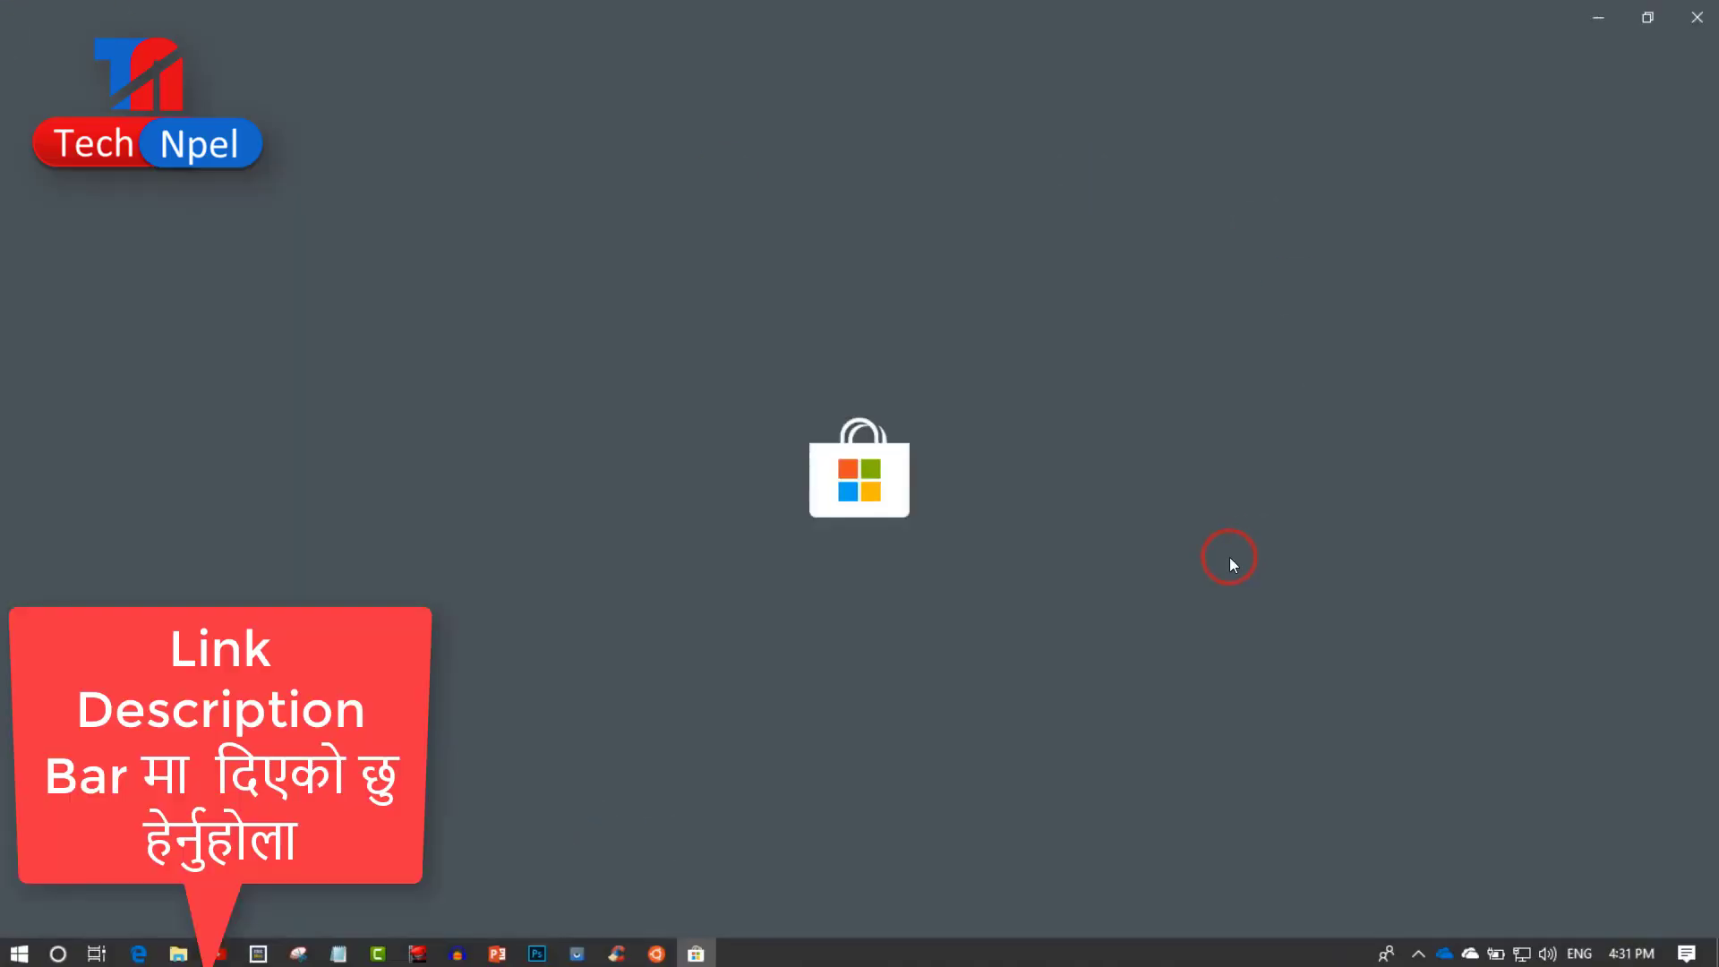
{"action": "scroll", "coordinate": [1312, 495], "scroll_direction": "down", "scroll_amount": 5}
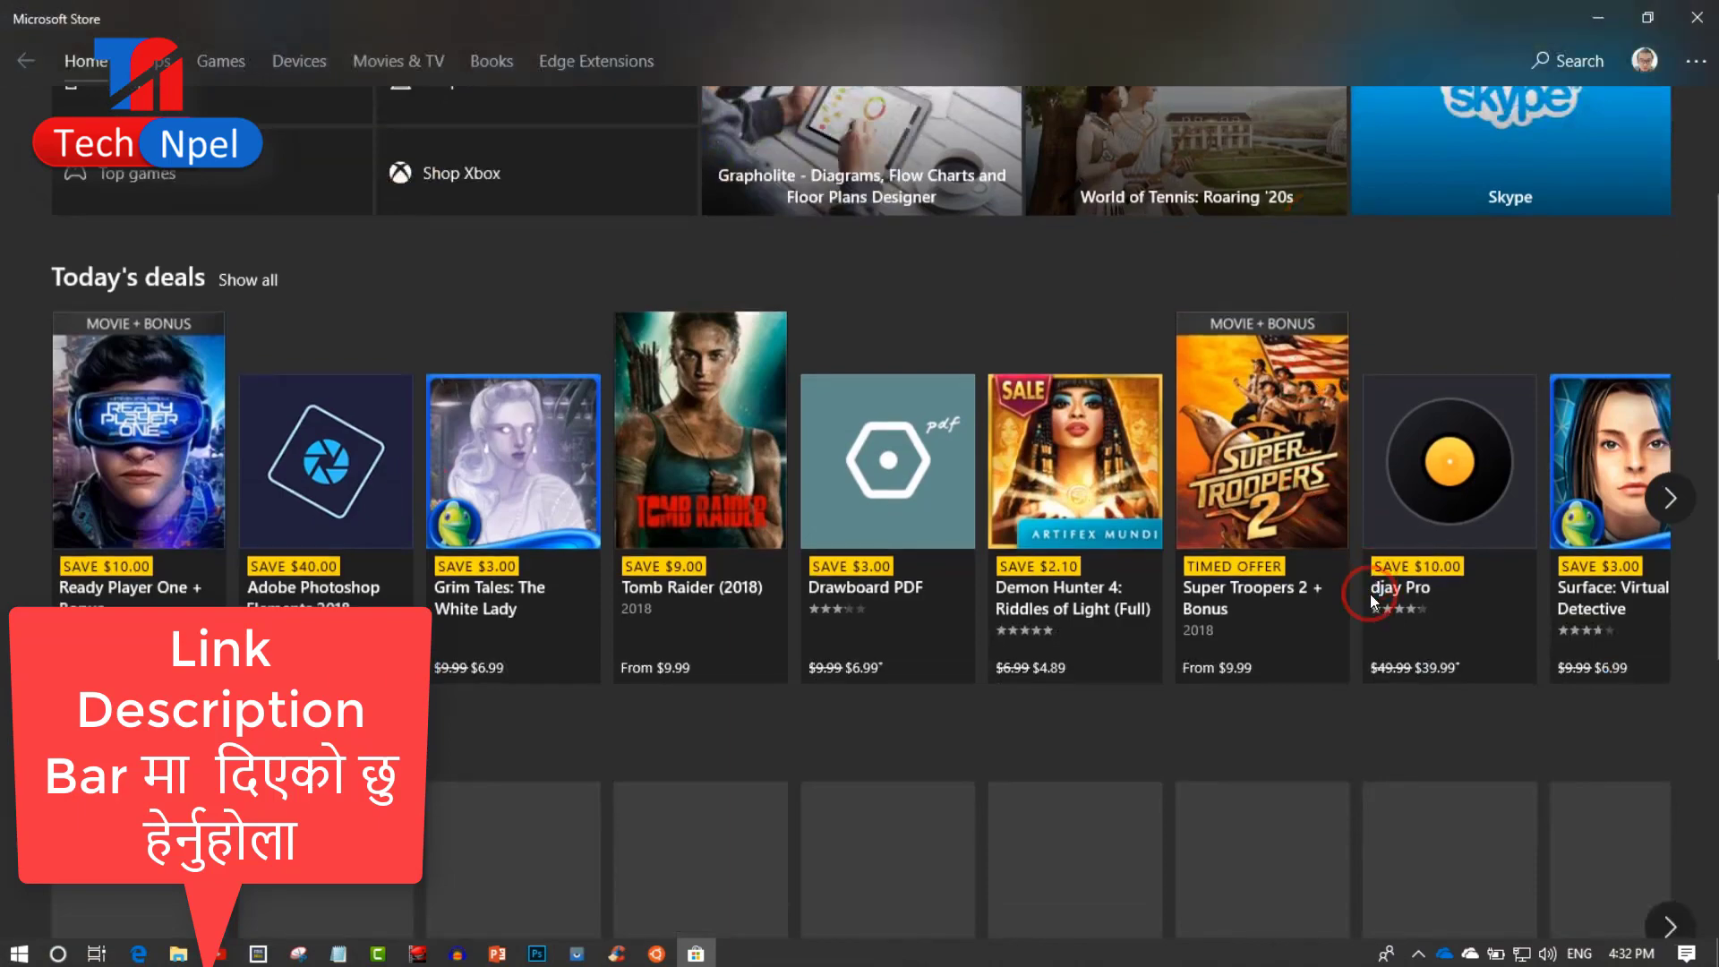
{"action": "scroll", "coordinate": [1372, 601], "scroll_direction": "up", "scroll_amount": 5}
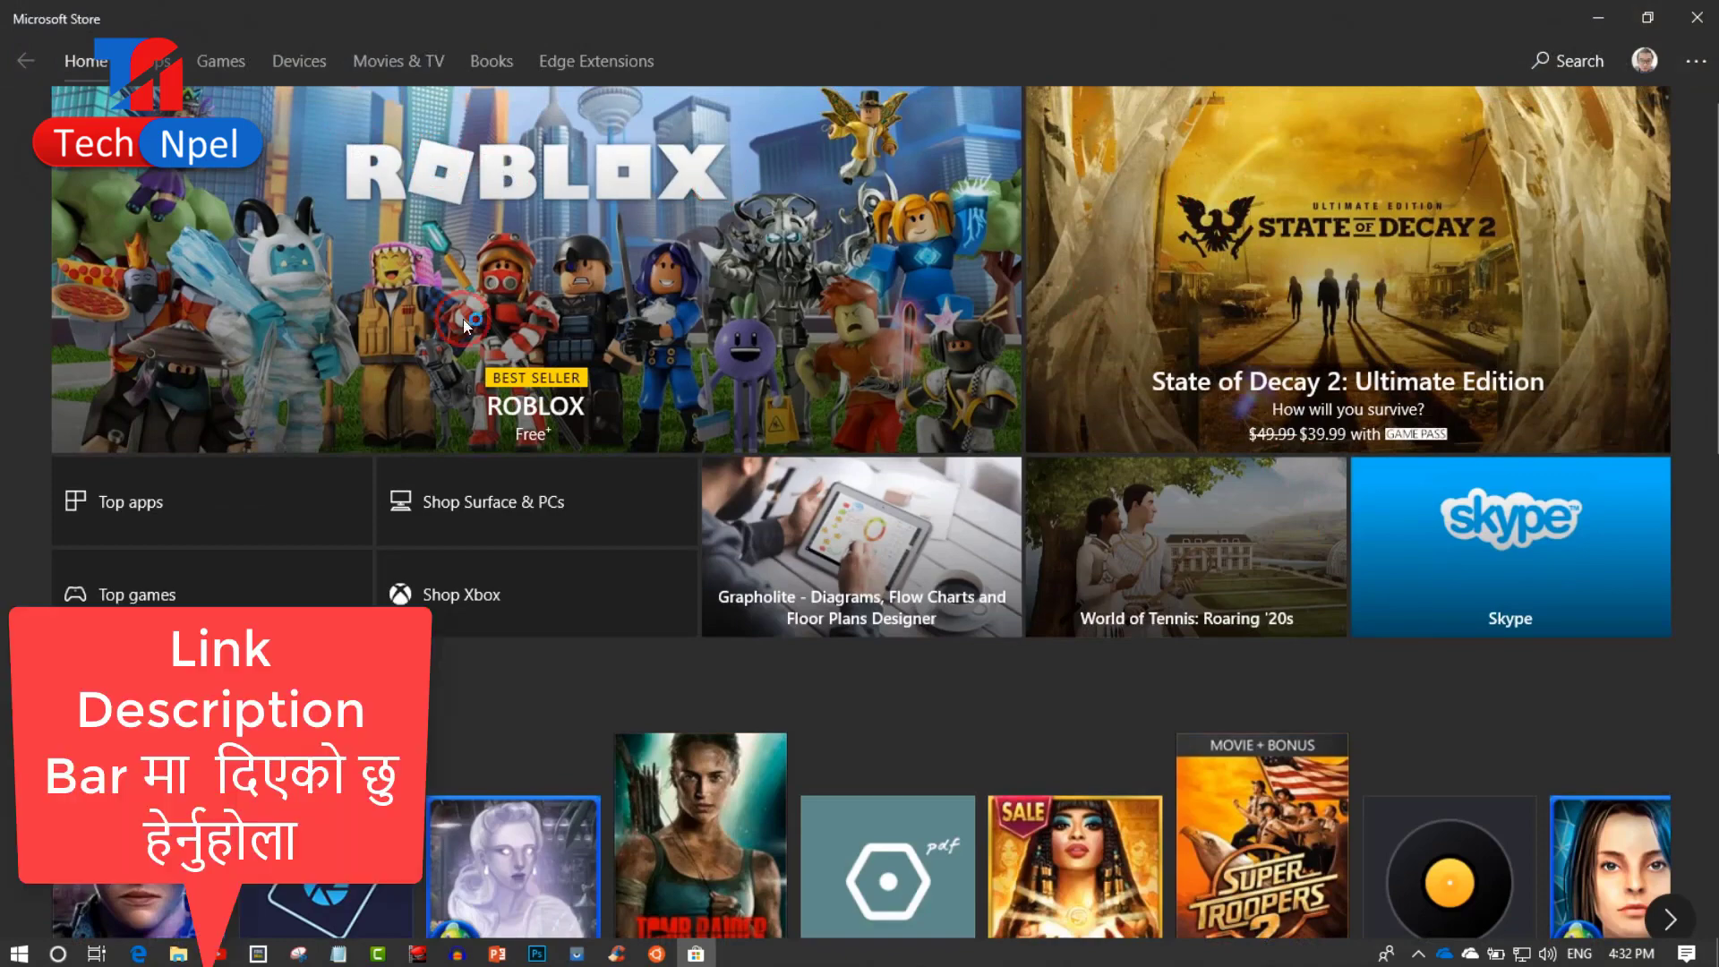
{"action": "scroll", "coordinate": [1139, 709], "scroll_direction": "down", "scroll_amount": 3}
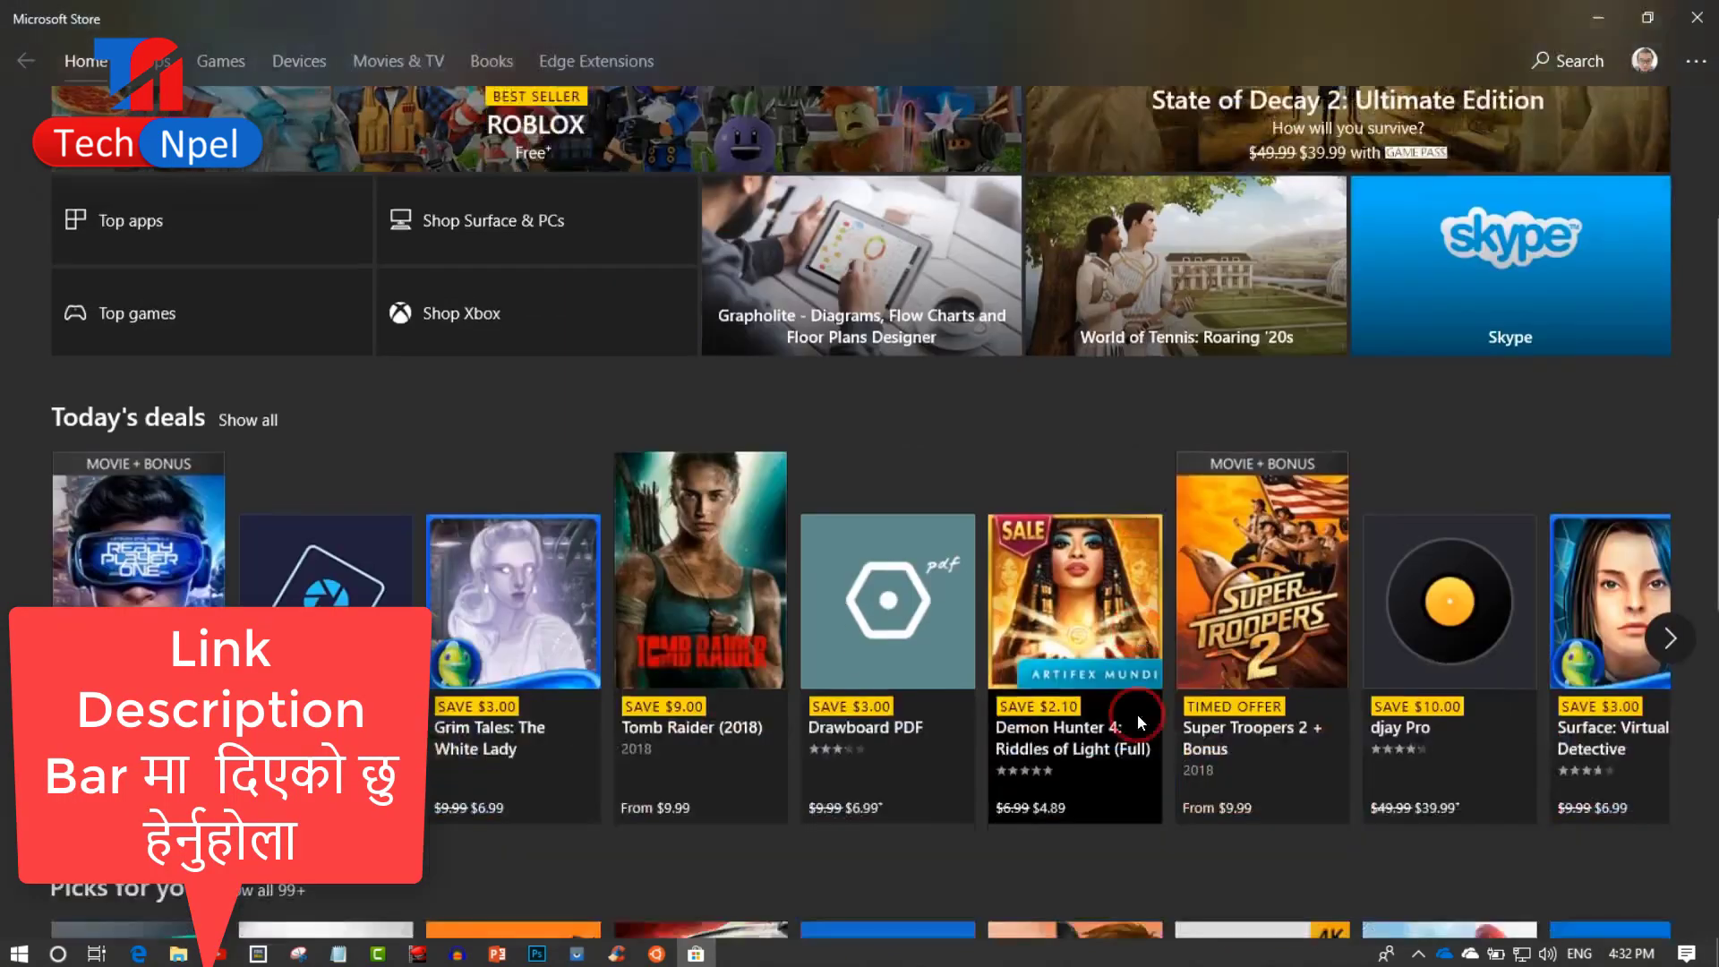
{"action": "scroll", "coordinate": [1326, 629], "scroll_direction": "down", "scroll_amount": 4}
{"action": "scroll", "coordinate": [1325, 645], "scroll_direction": "down", "scroll_amount": 9}
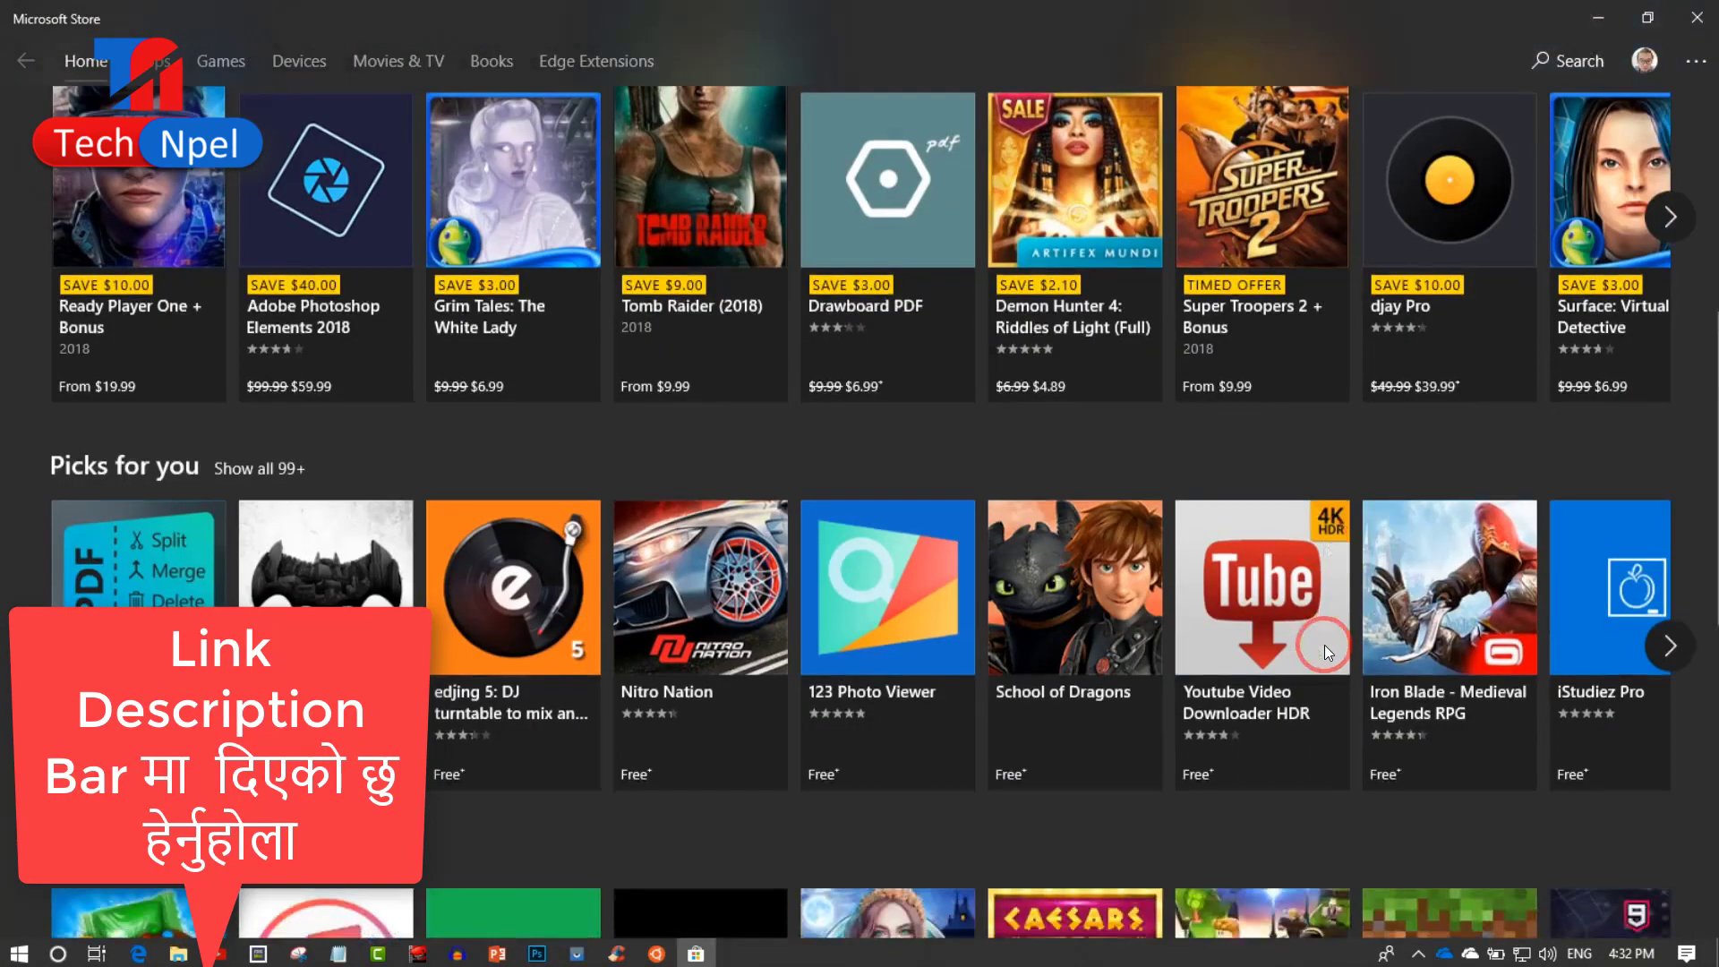
{"action": "scroll", "coordinate": [1330, 649], "scroll_direction": "up", "scroll_amount": 15}
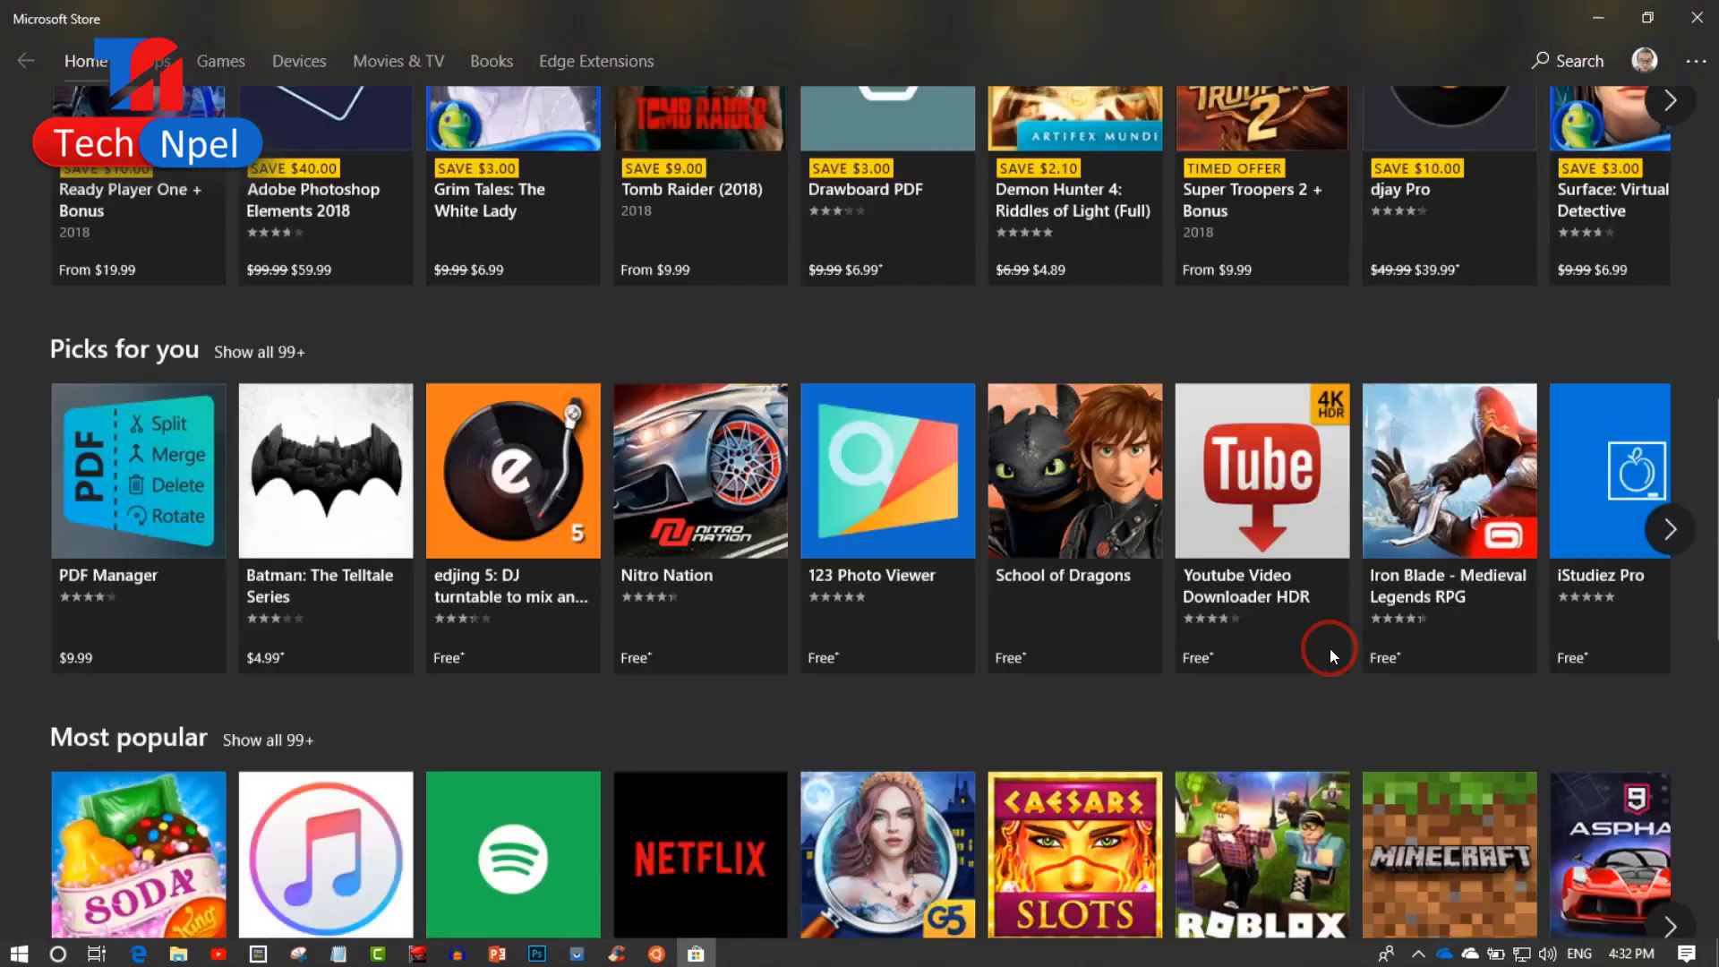
Search the store for "ubu" and open the Ubuntu 18.04 app page
{"action": "left_click", "coordinate": [1547, 59]}
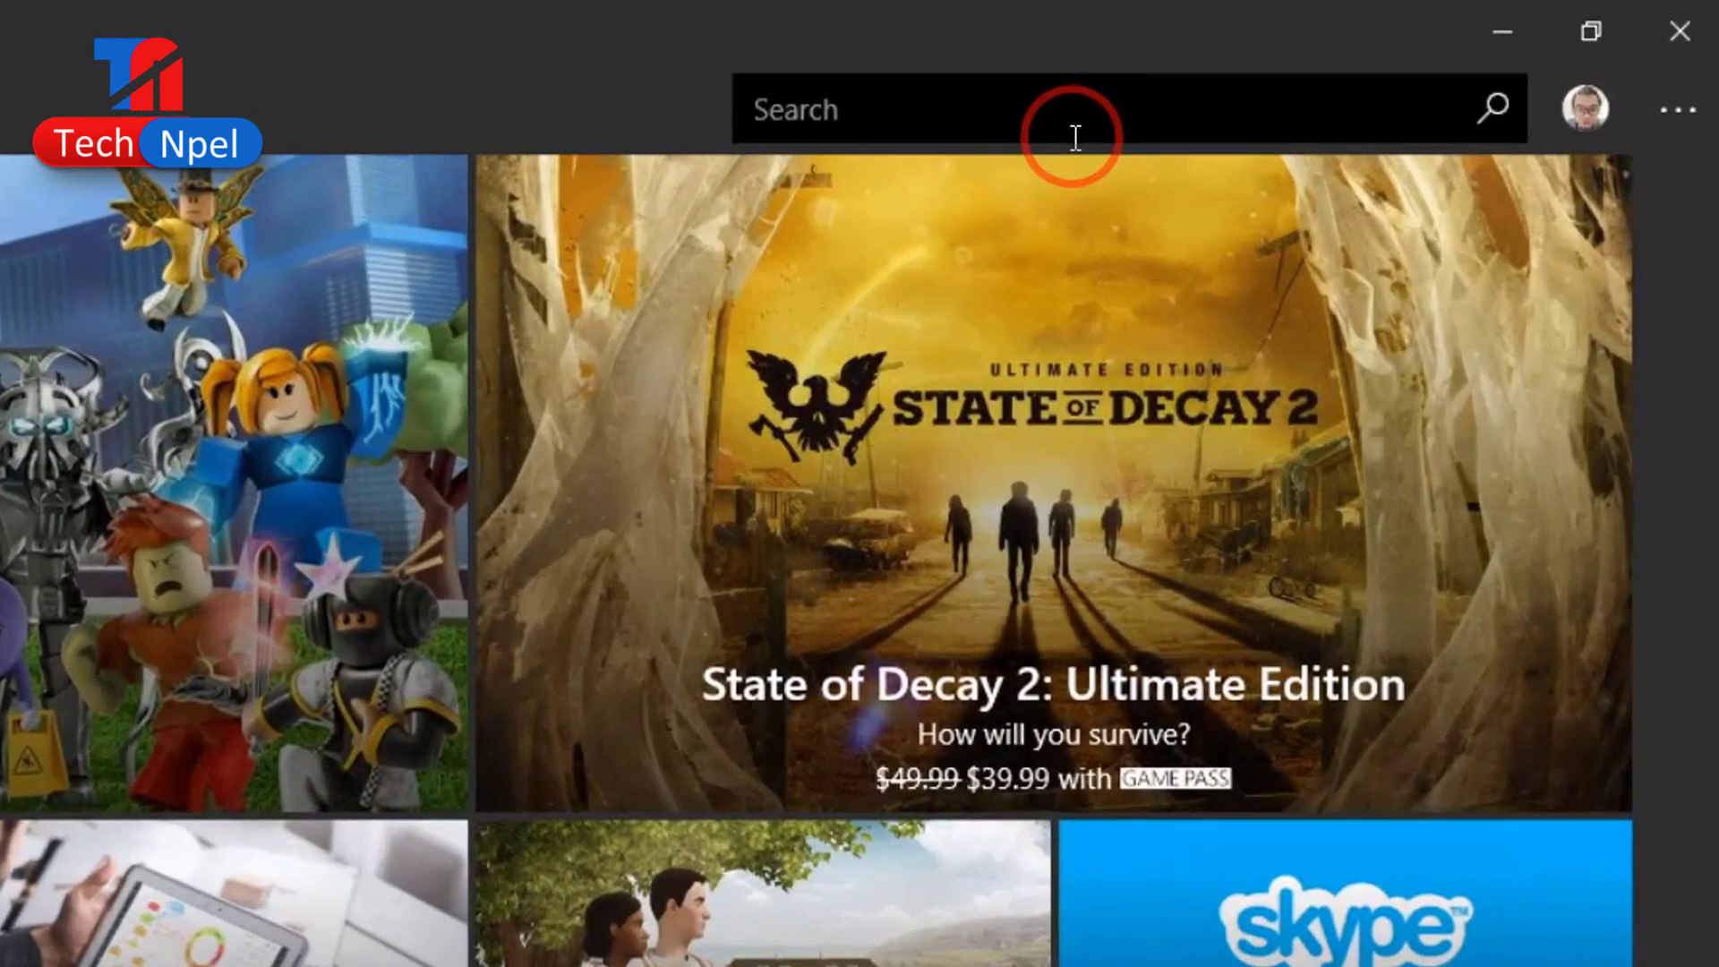
{"action": "type", "text": "ubu"}
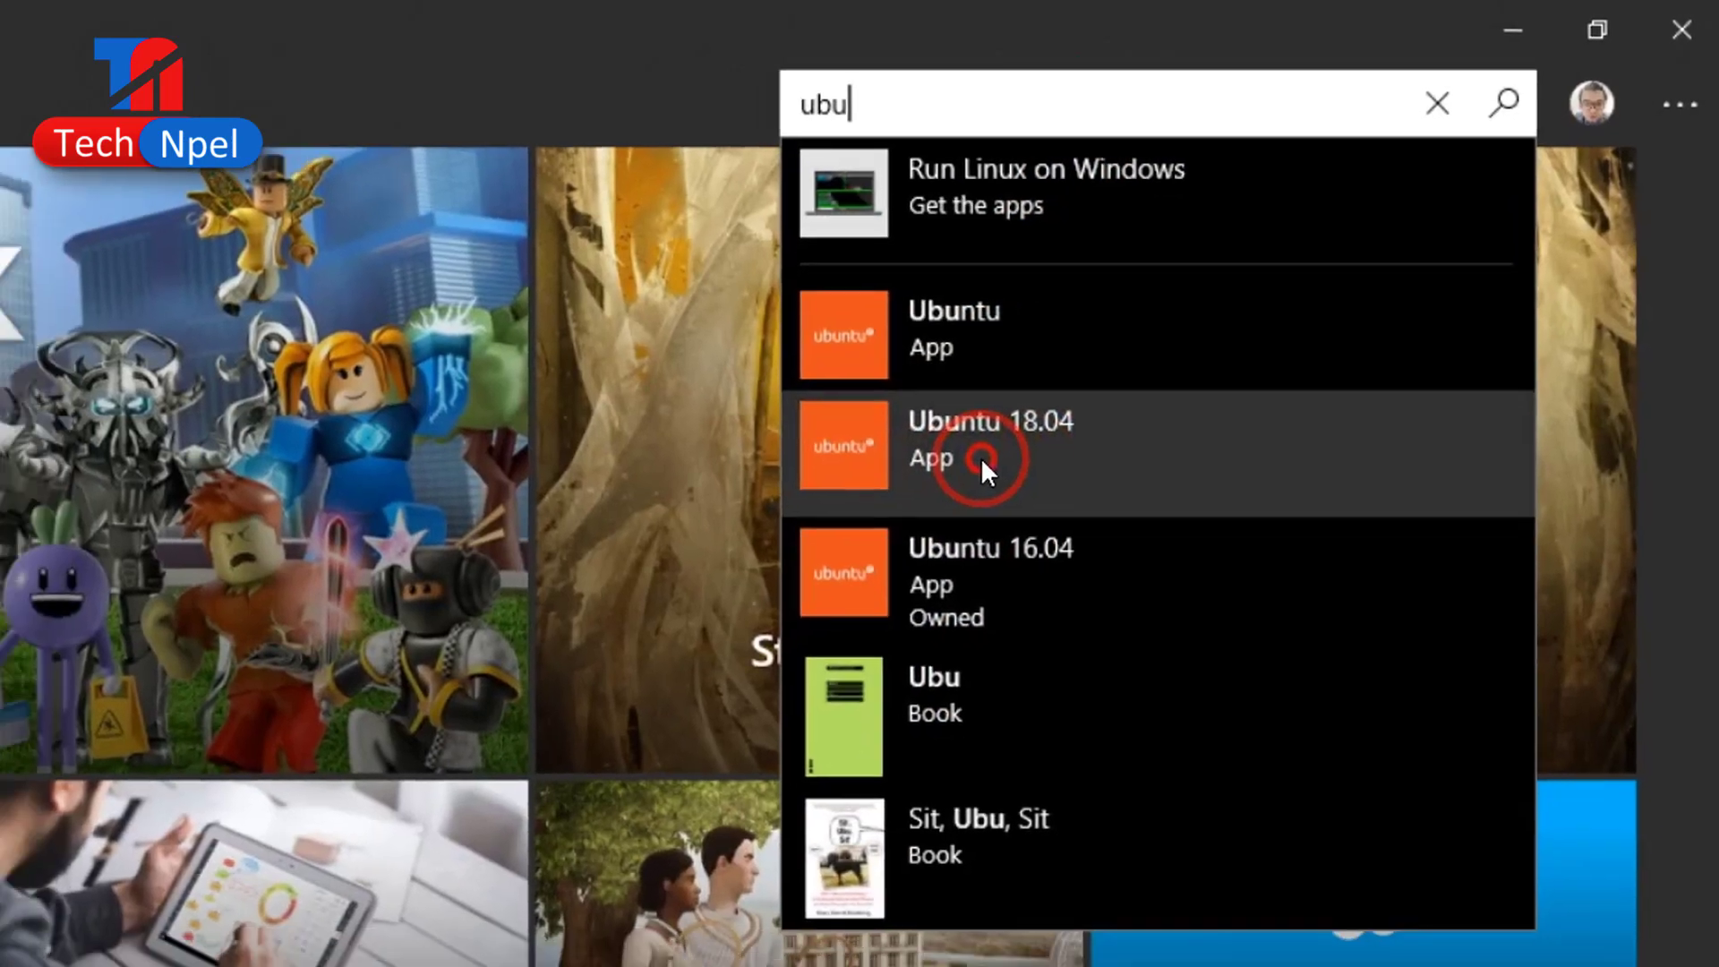
{"action": "left_click", "coordinate": [946, 484]}
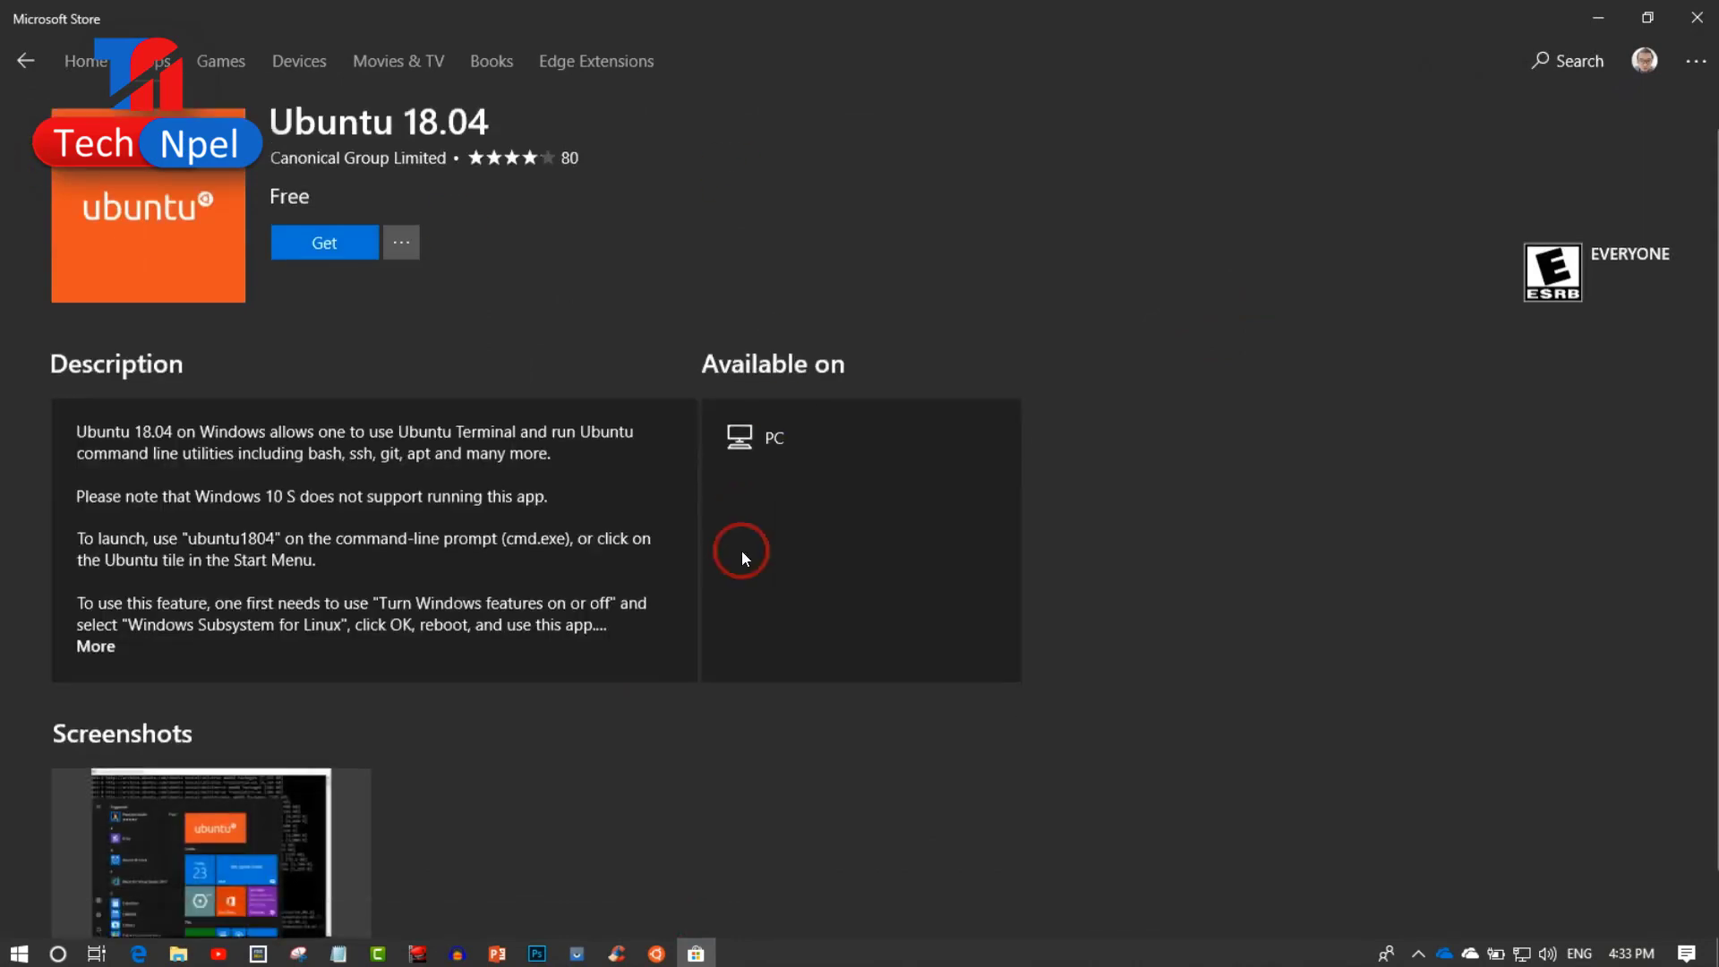
Read the full description of the Ubuntu 18.04 app, including its setup requirements, and close it
{"action": "scroll", "coordinate": [742, 551], "scroll_direction": "down", "scroll_amount": 2}
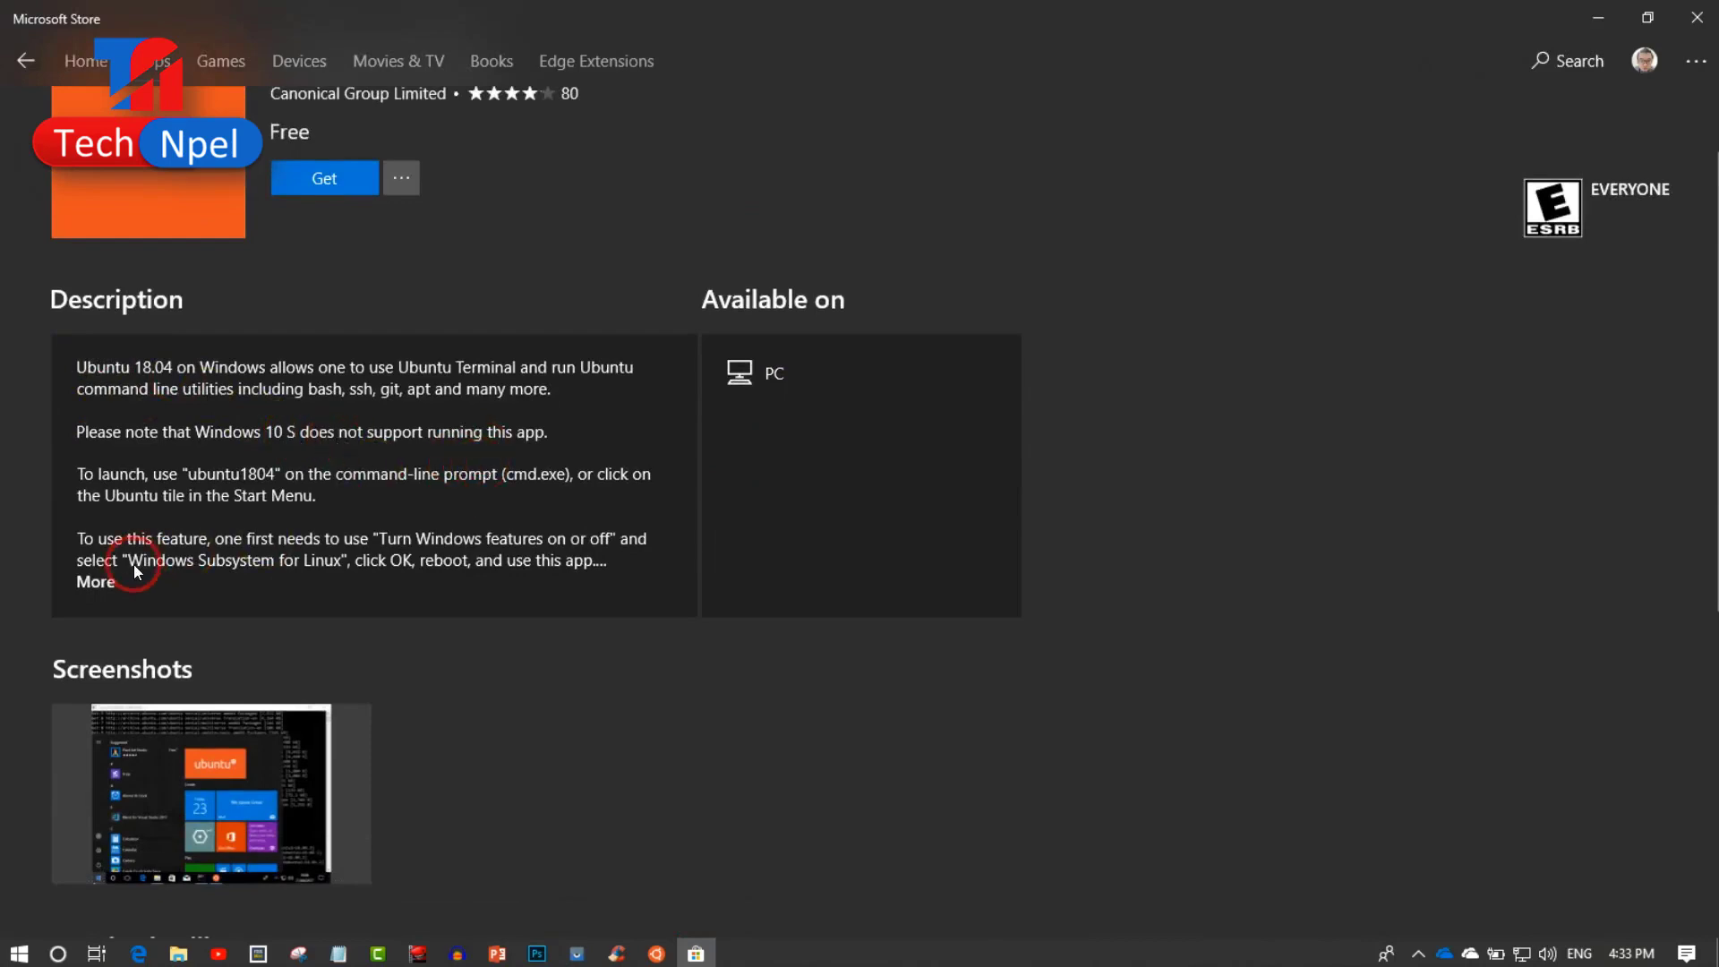
{"action": "left_click", "coordinate": [96, 584]}
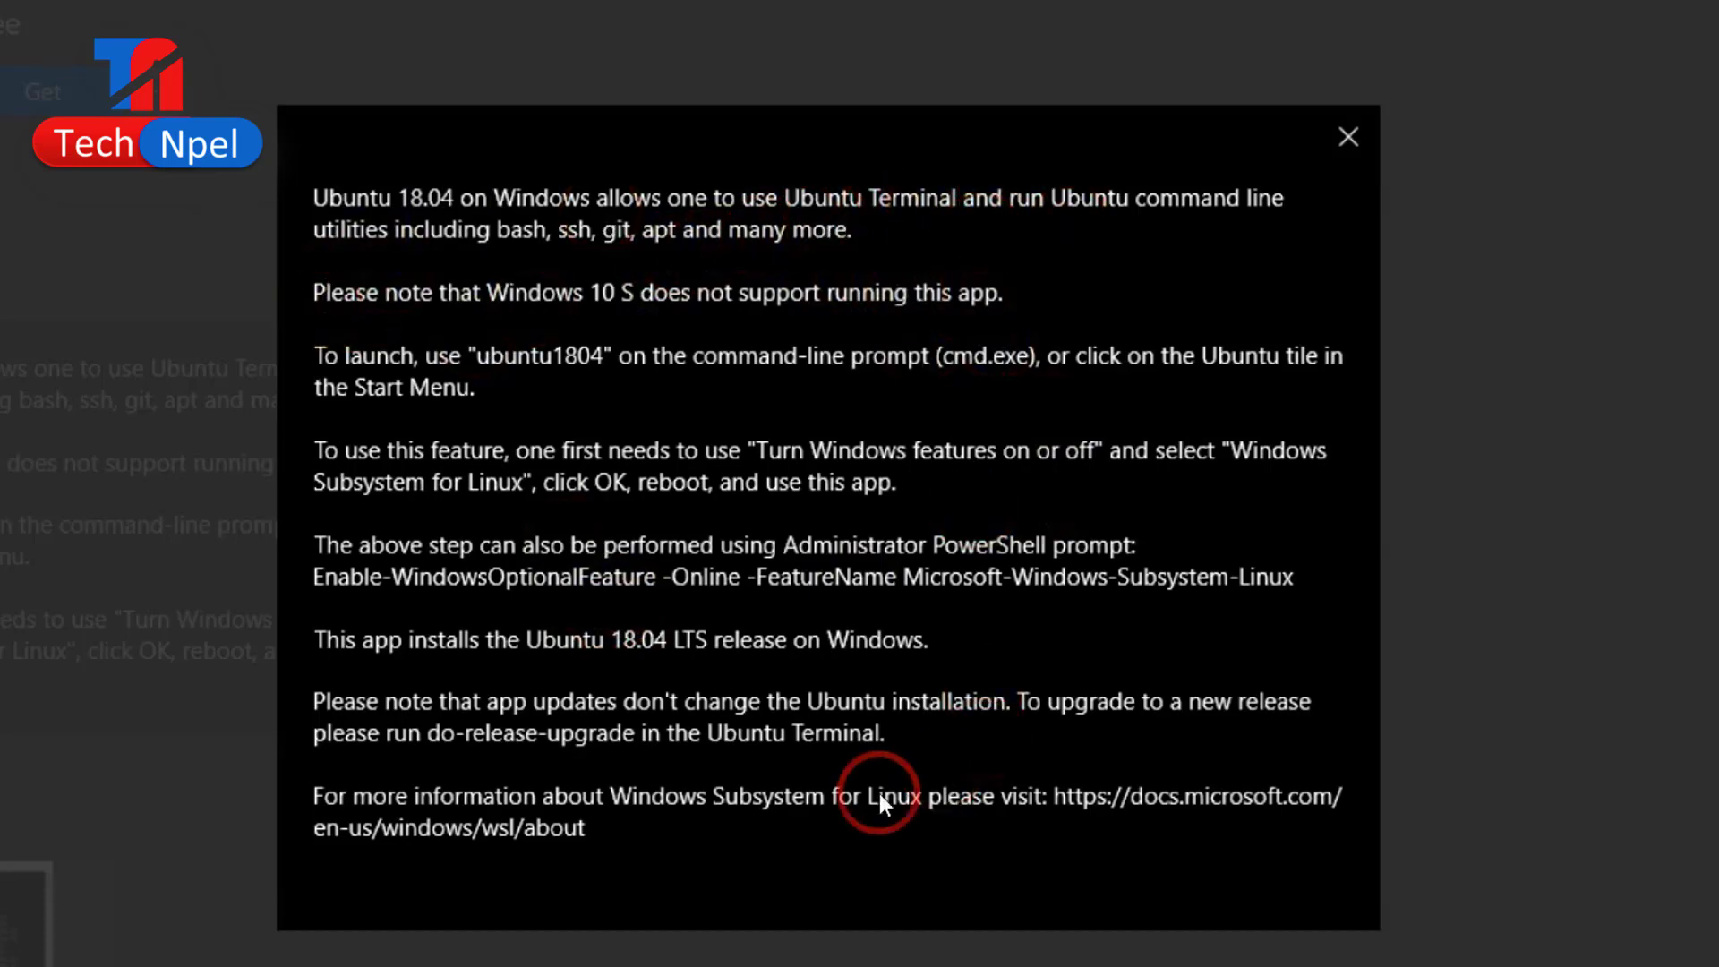
{"action": "left_click", "coordinate": [1347, 139]}
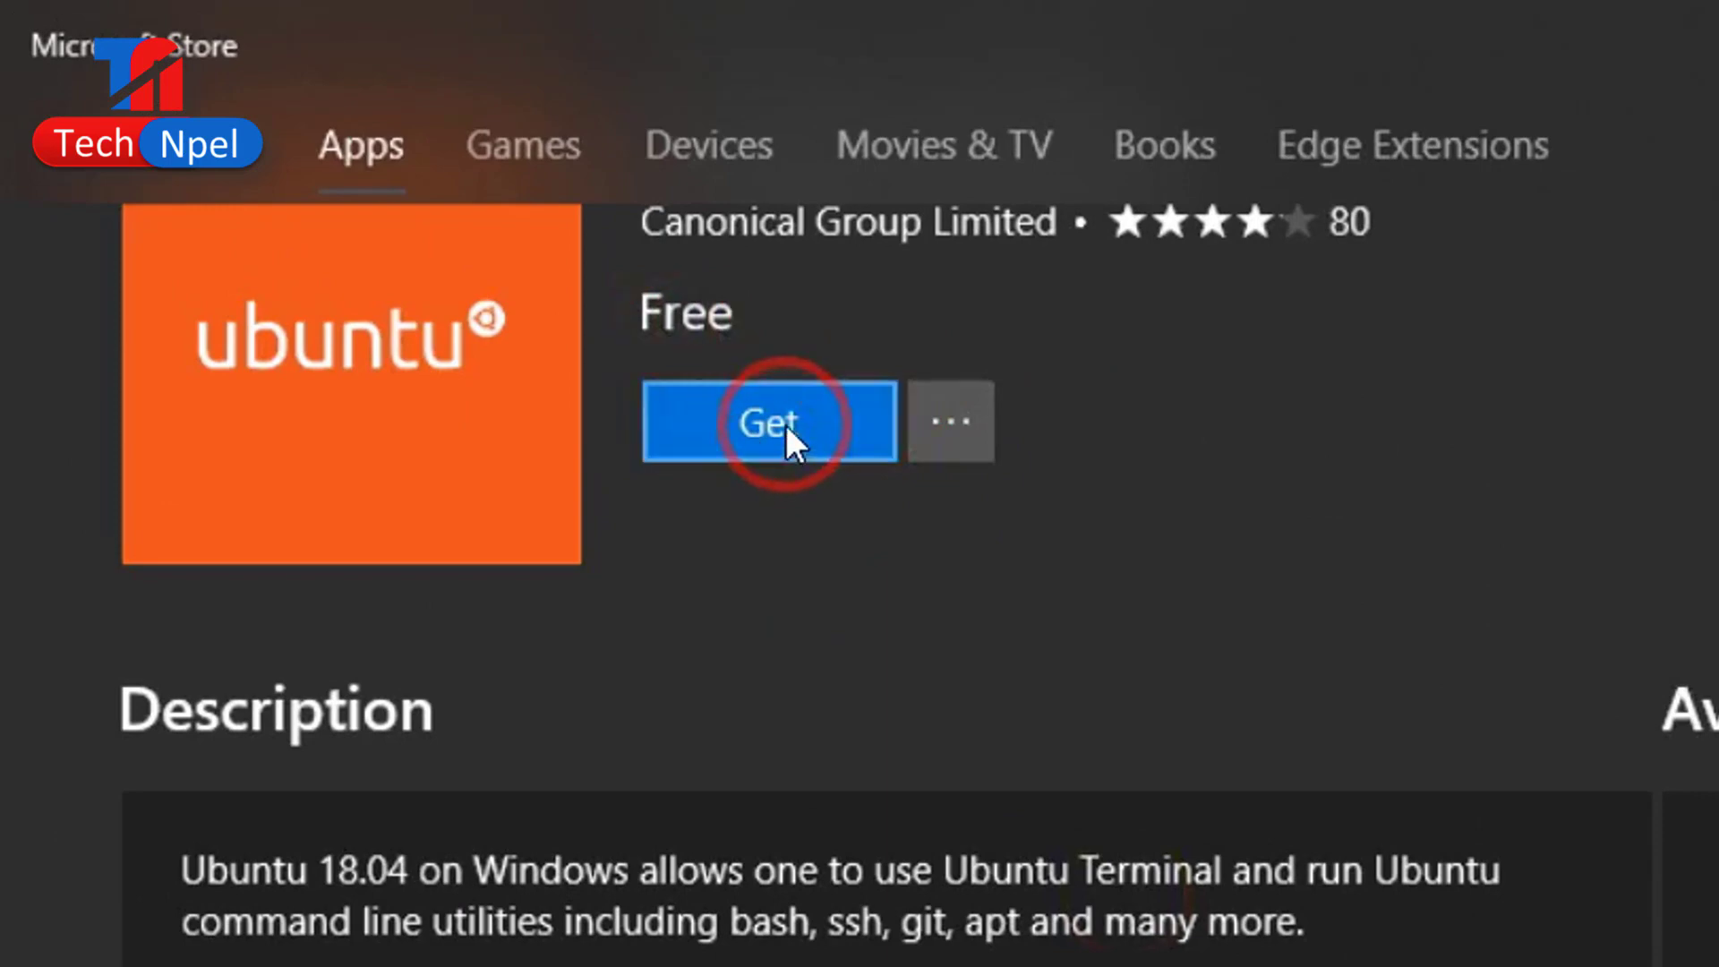
Get the free Ubuntu 18.04 app from the store and let it download and install
{"action": "left_click", "coordinate": [786, 424]}
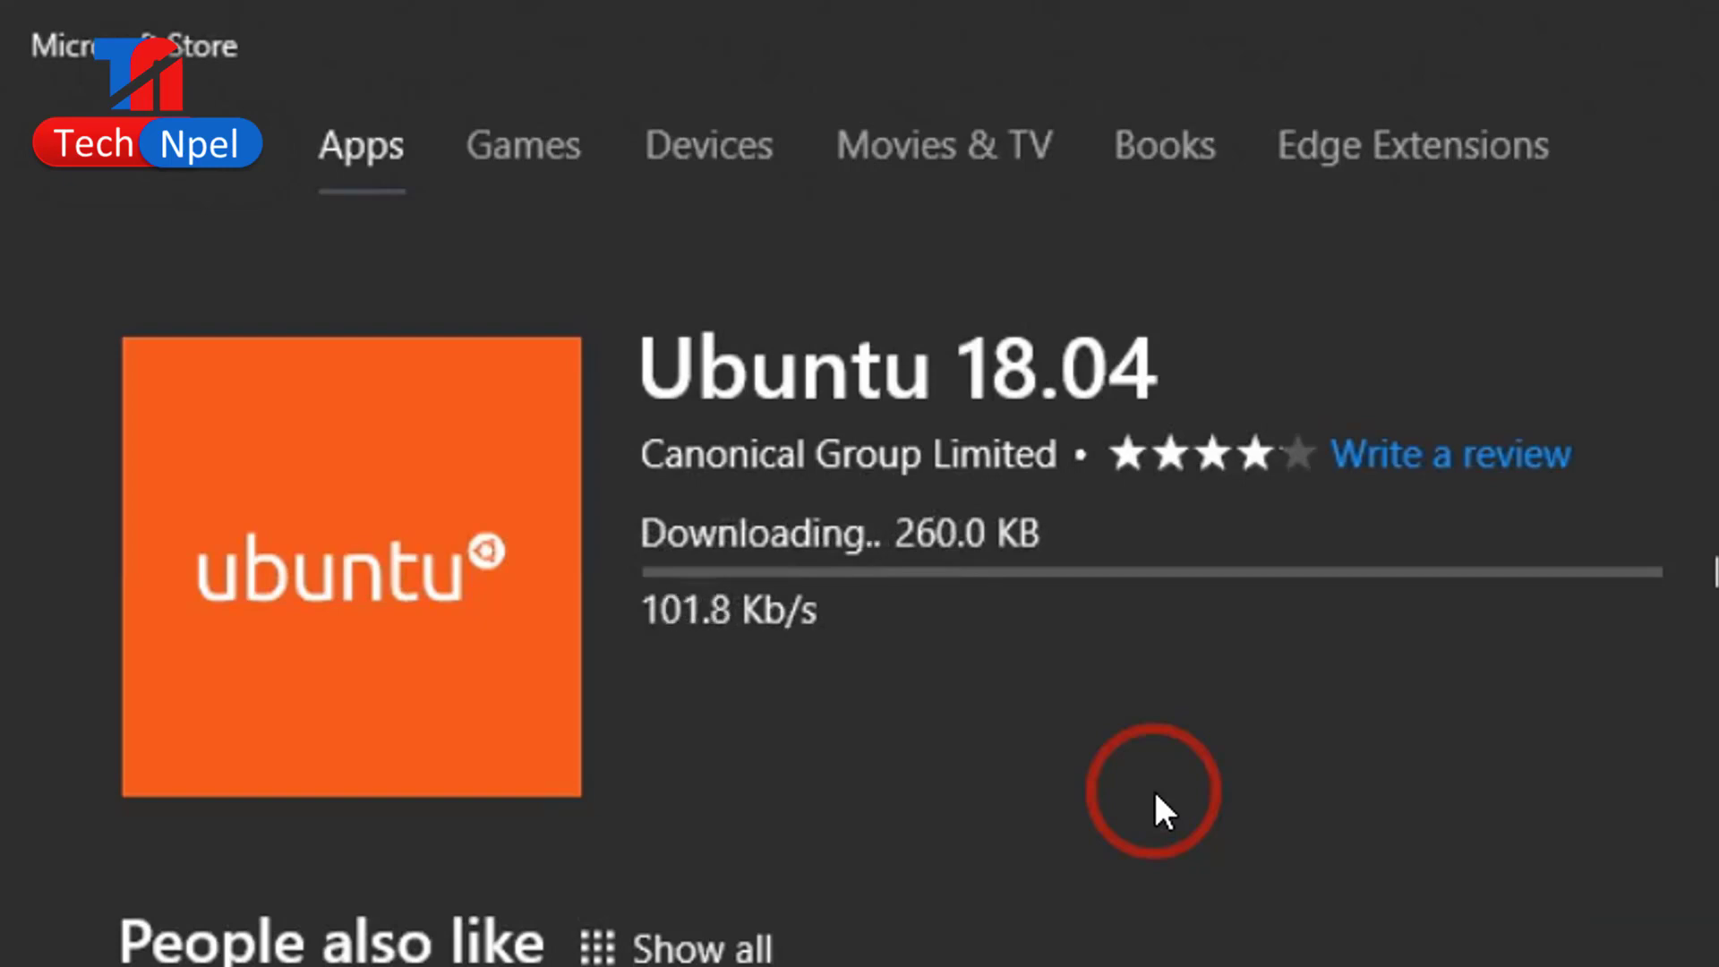
{"action": "scroll", "coordinate": [1155, 789], "scroll_direction": "down", "scroll_amount": 3}
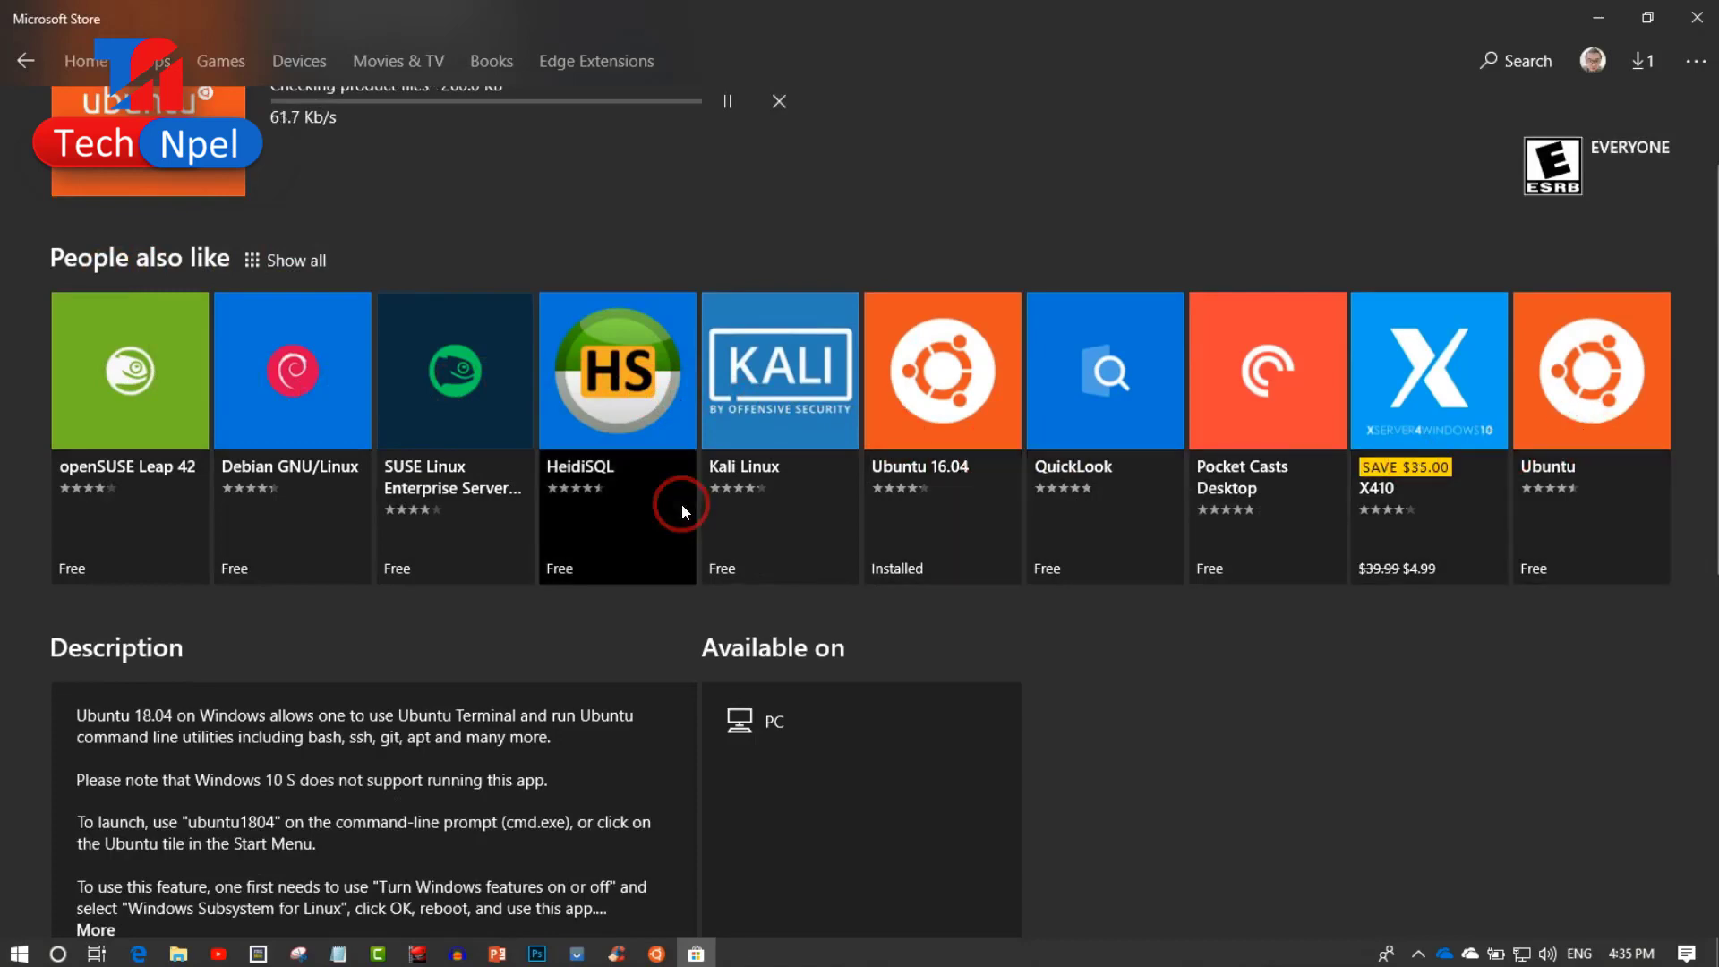
{"action": "scroll", "coordinate": [680, 504], "scroll_direction": "up", "scroll_amount": 2}
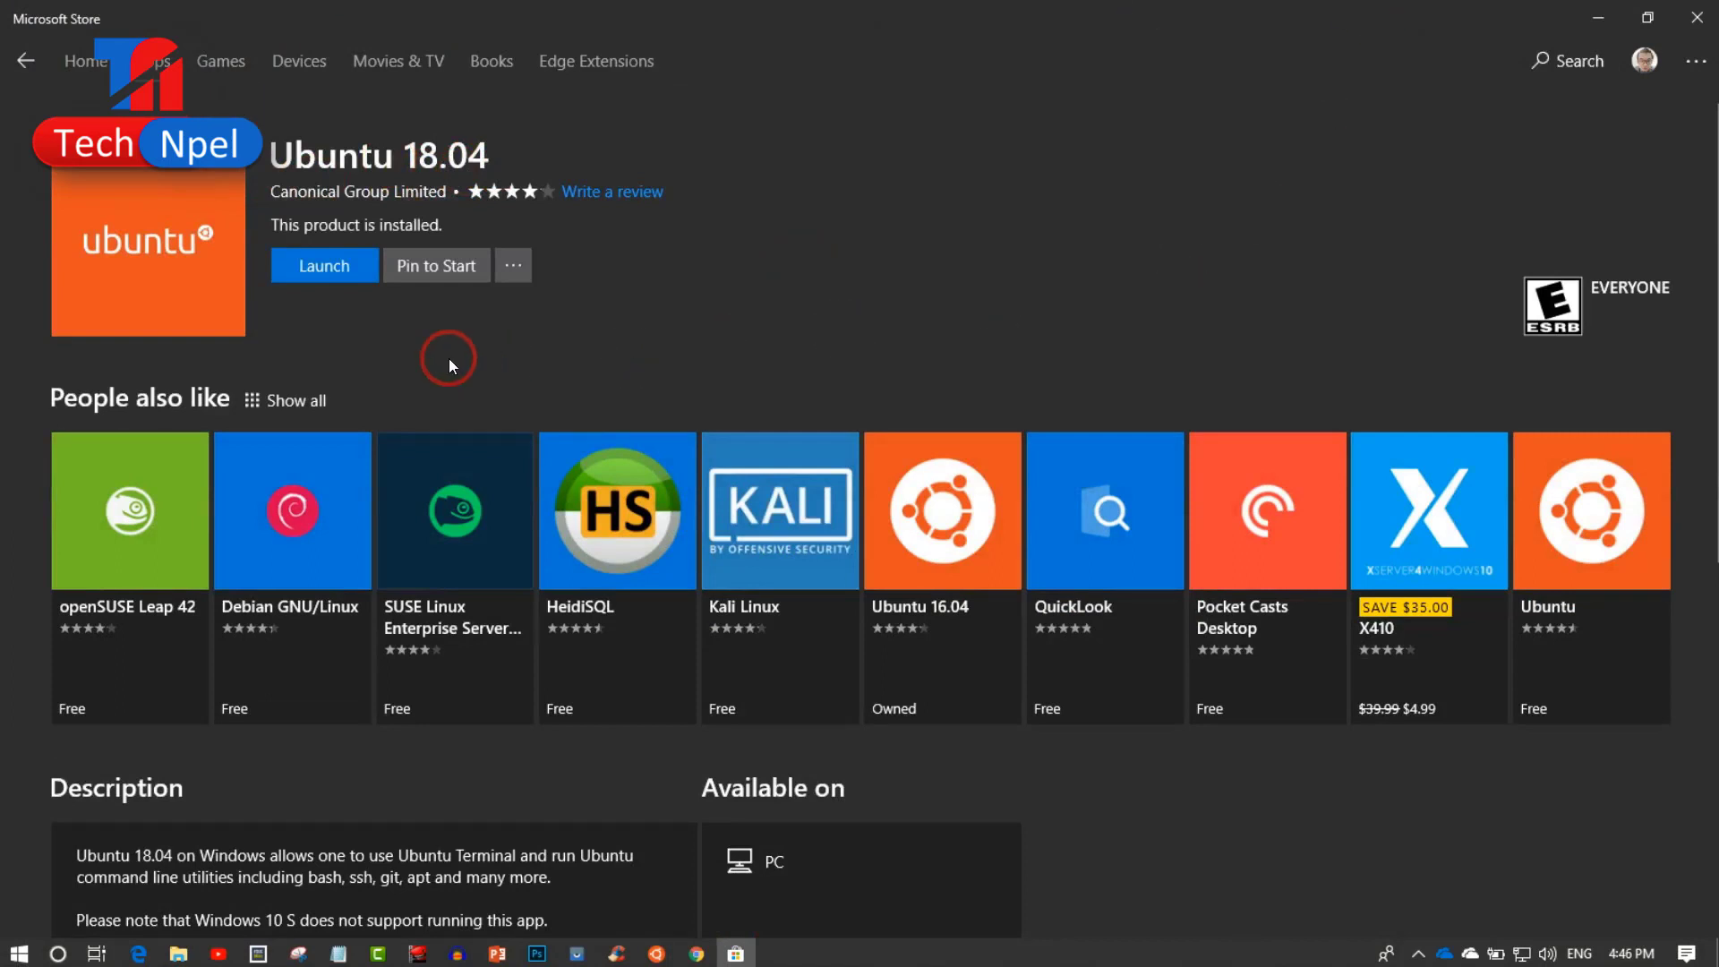
Pin the installed Ubuntu 18.04 app to Start and launch it
{"action": "left_click", "coordinate": [440, 273]}
{"action": "left_click", "coordinate": [321, 270]}
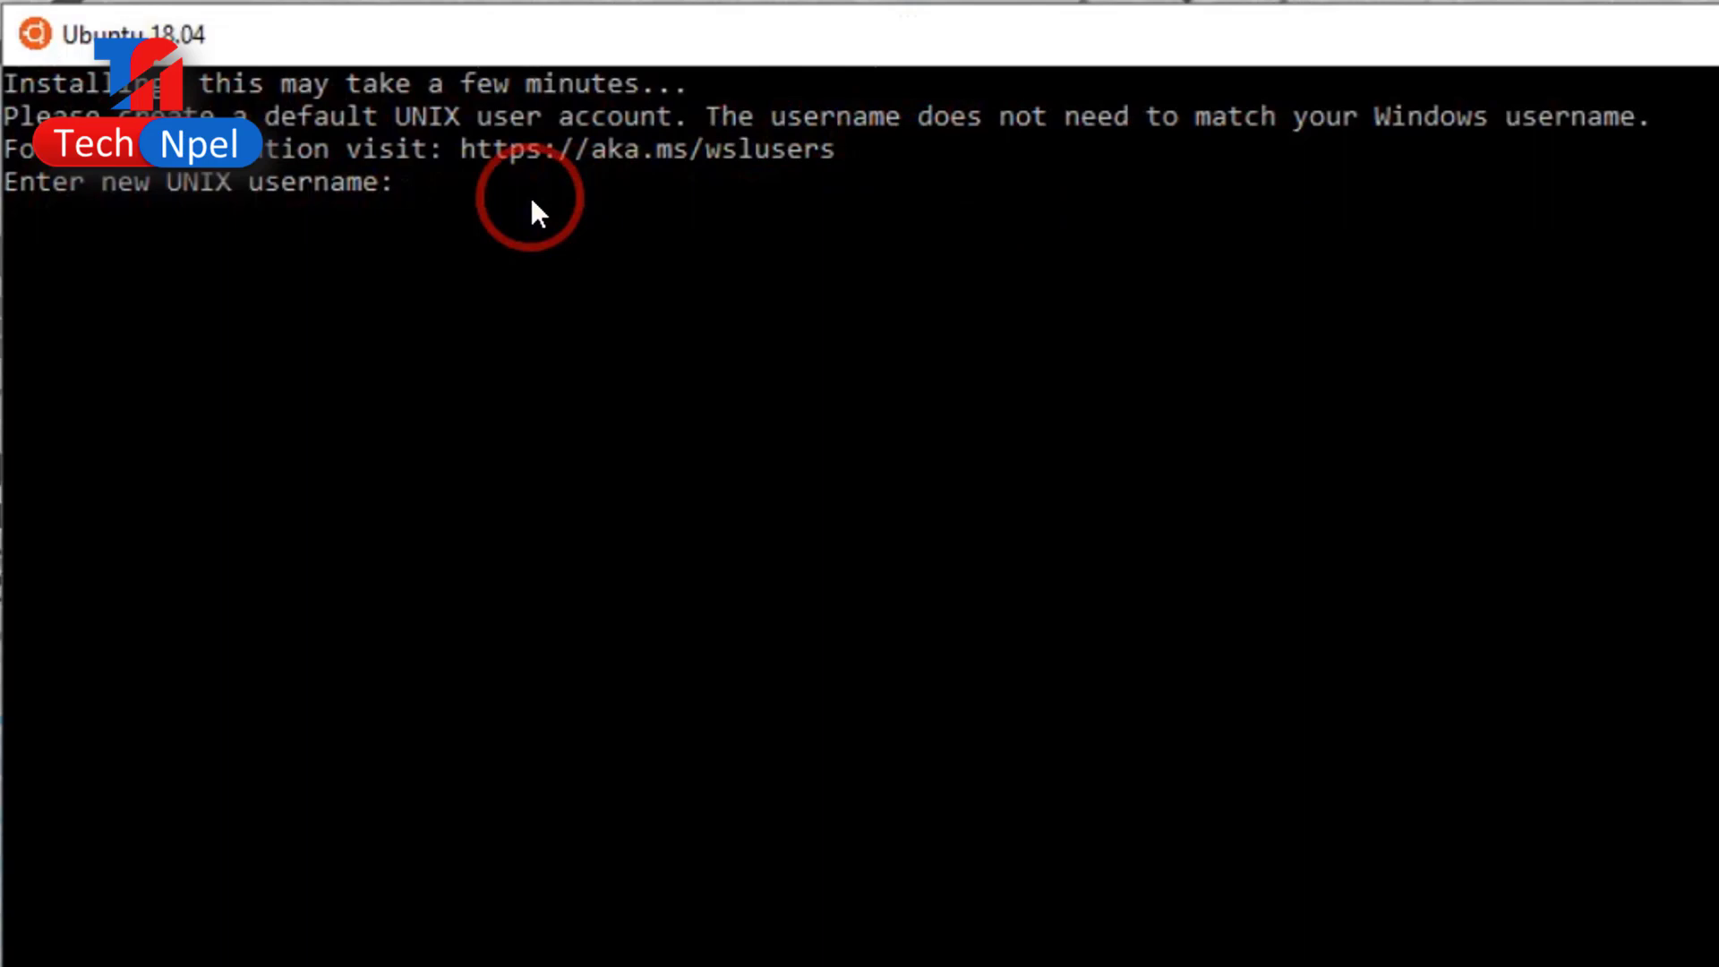
Create the default UNIX user account with the username "pn", then enter and retype the new account password
{"action": "type", "text": "pn"}
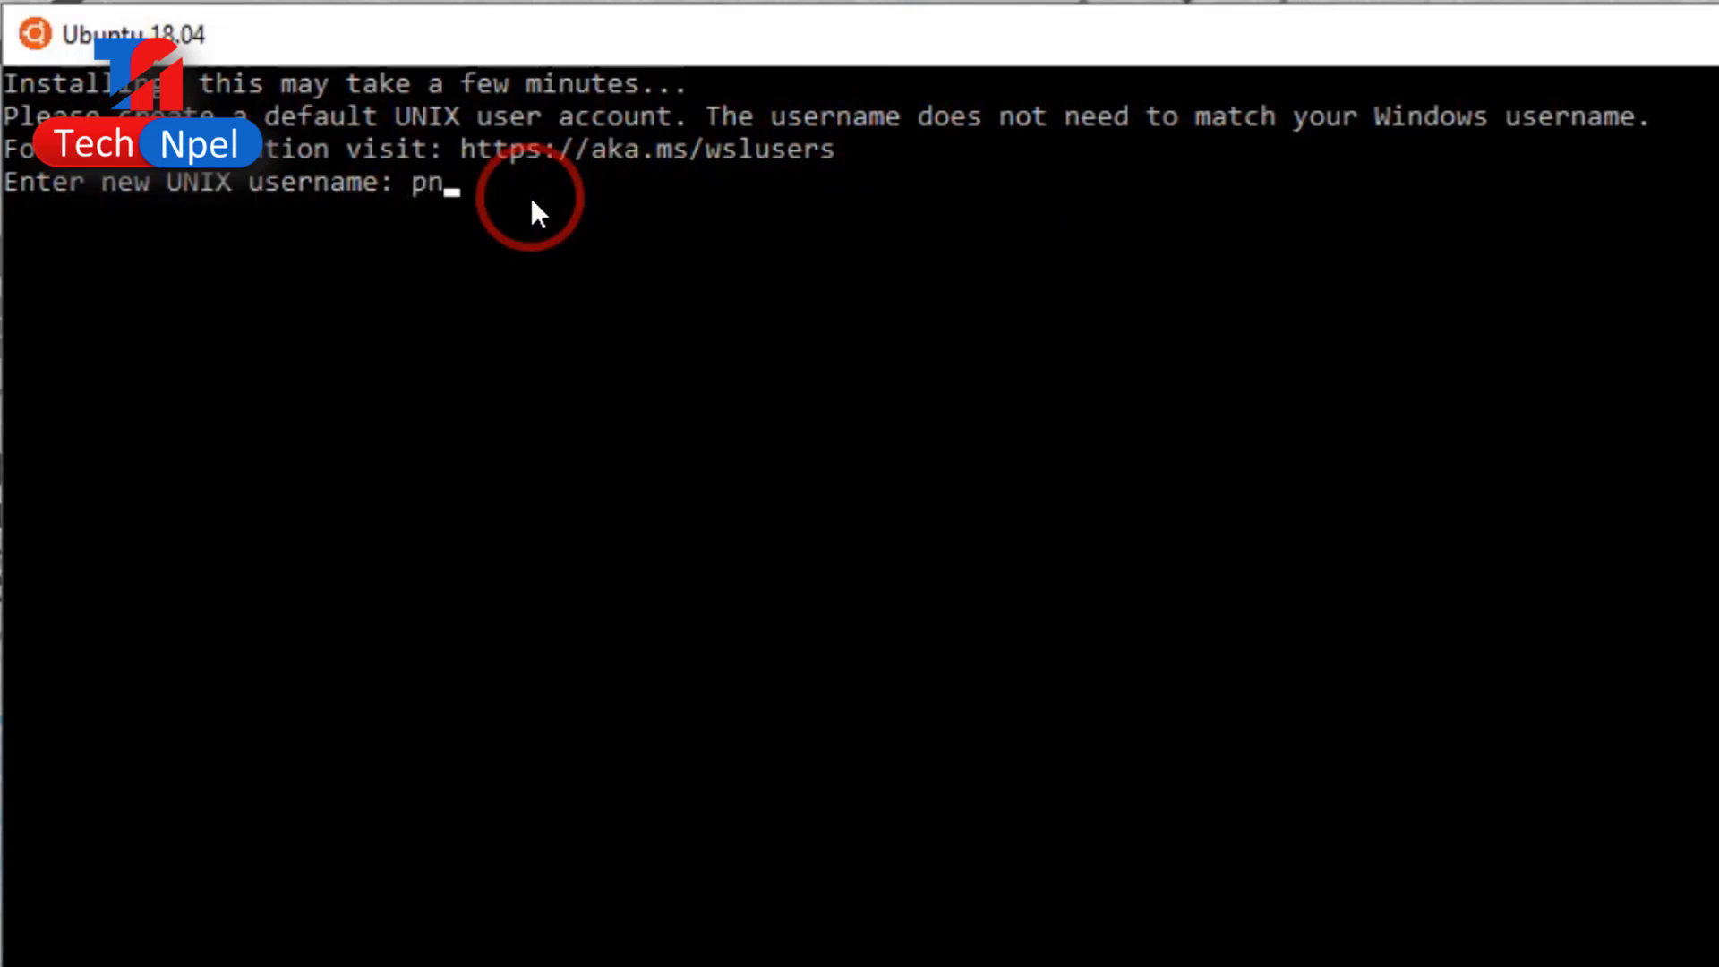
{"action": "key", "text": "Return"}
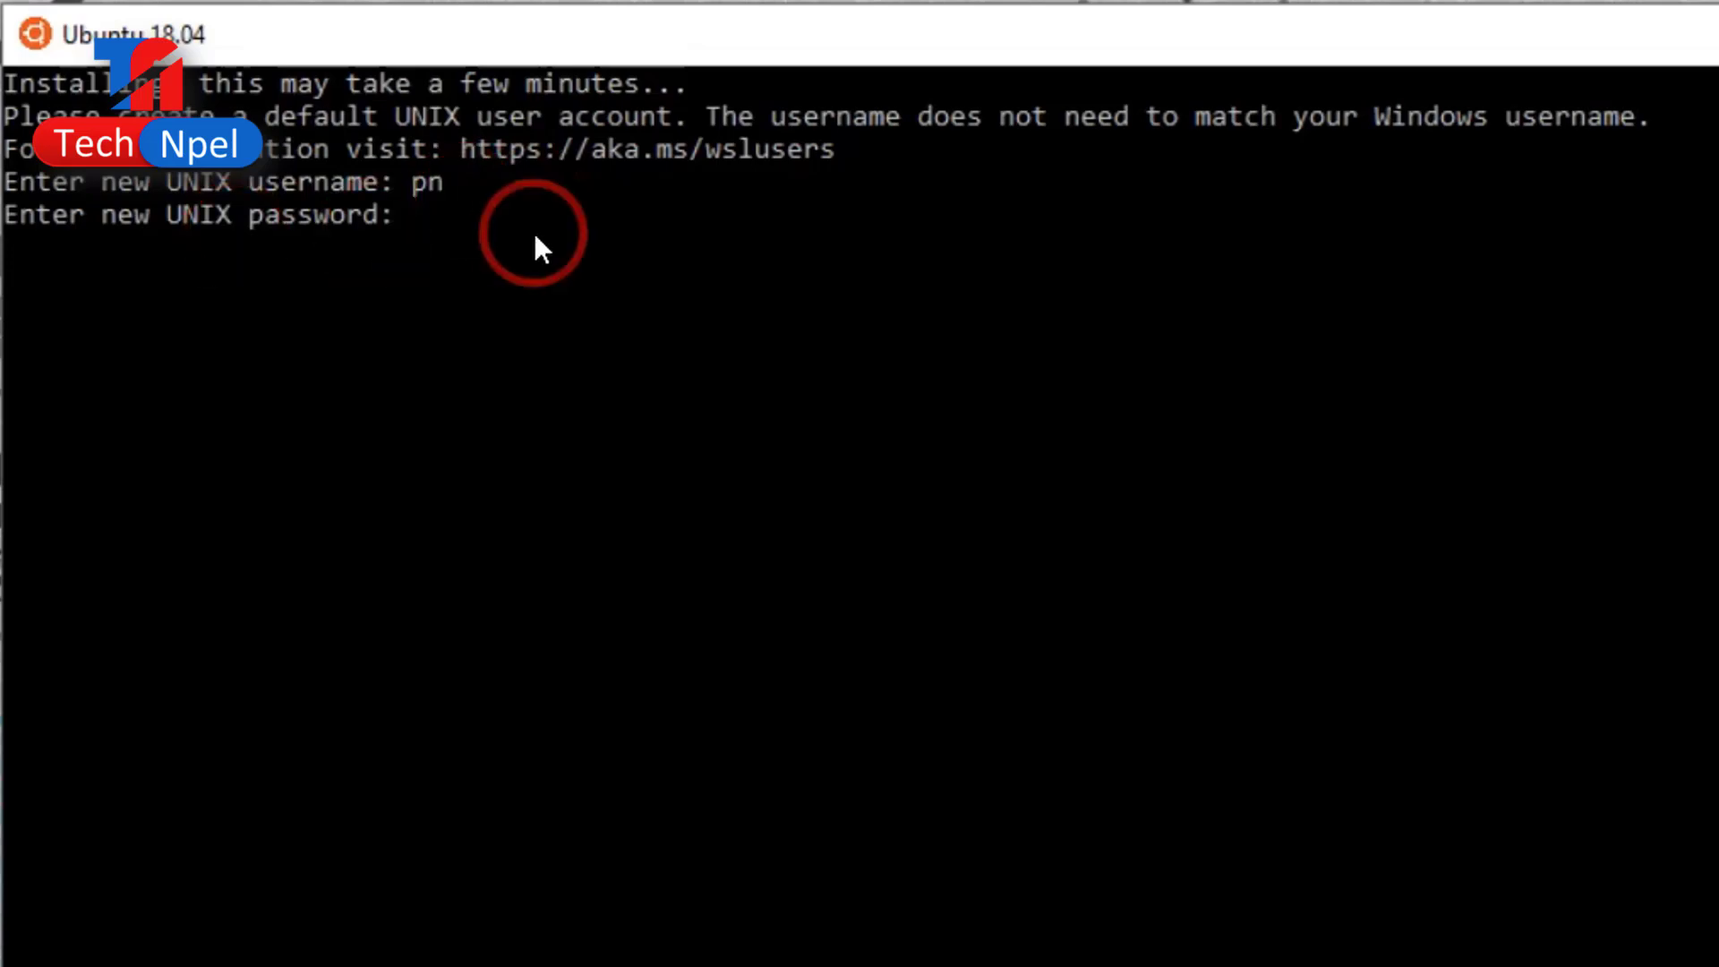
{"action": "key", "text": "Return"}
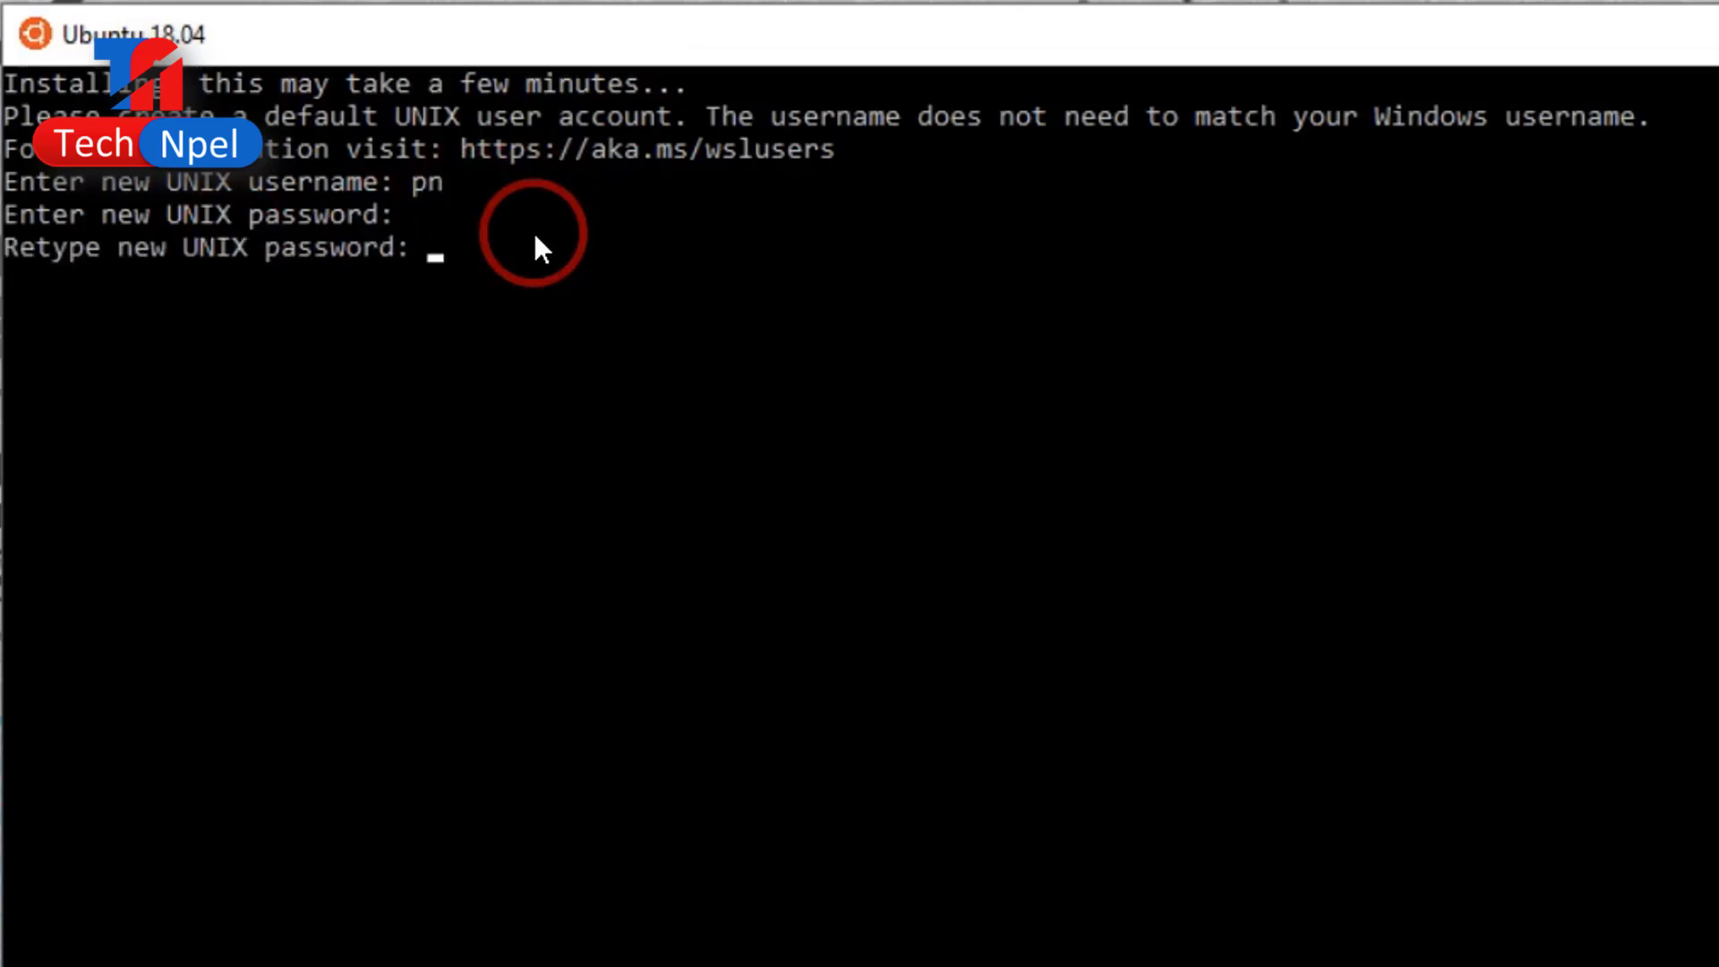
{"action": "key", "text": "Return"}
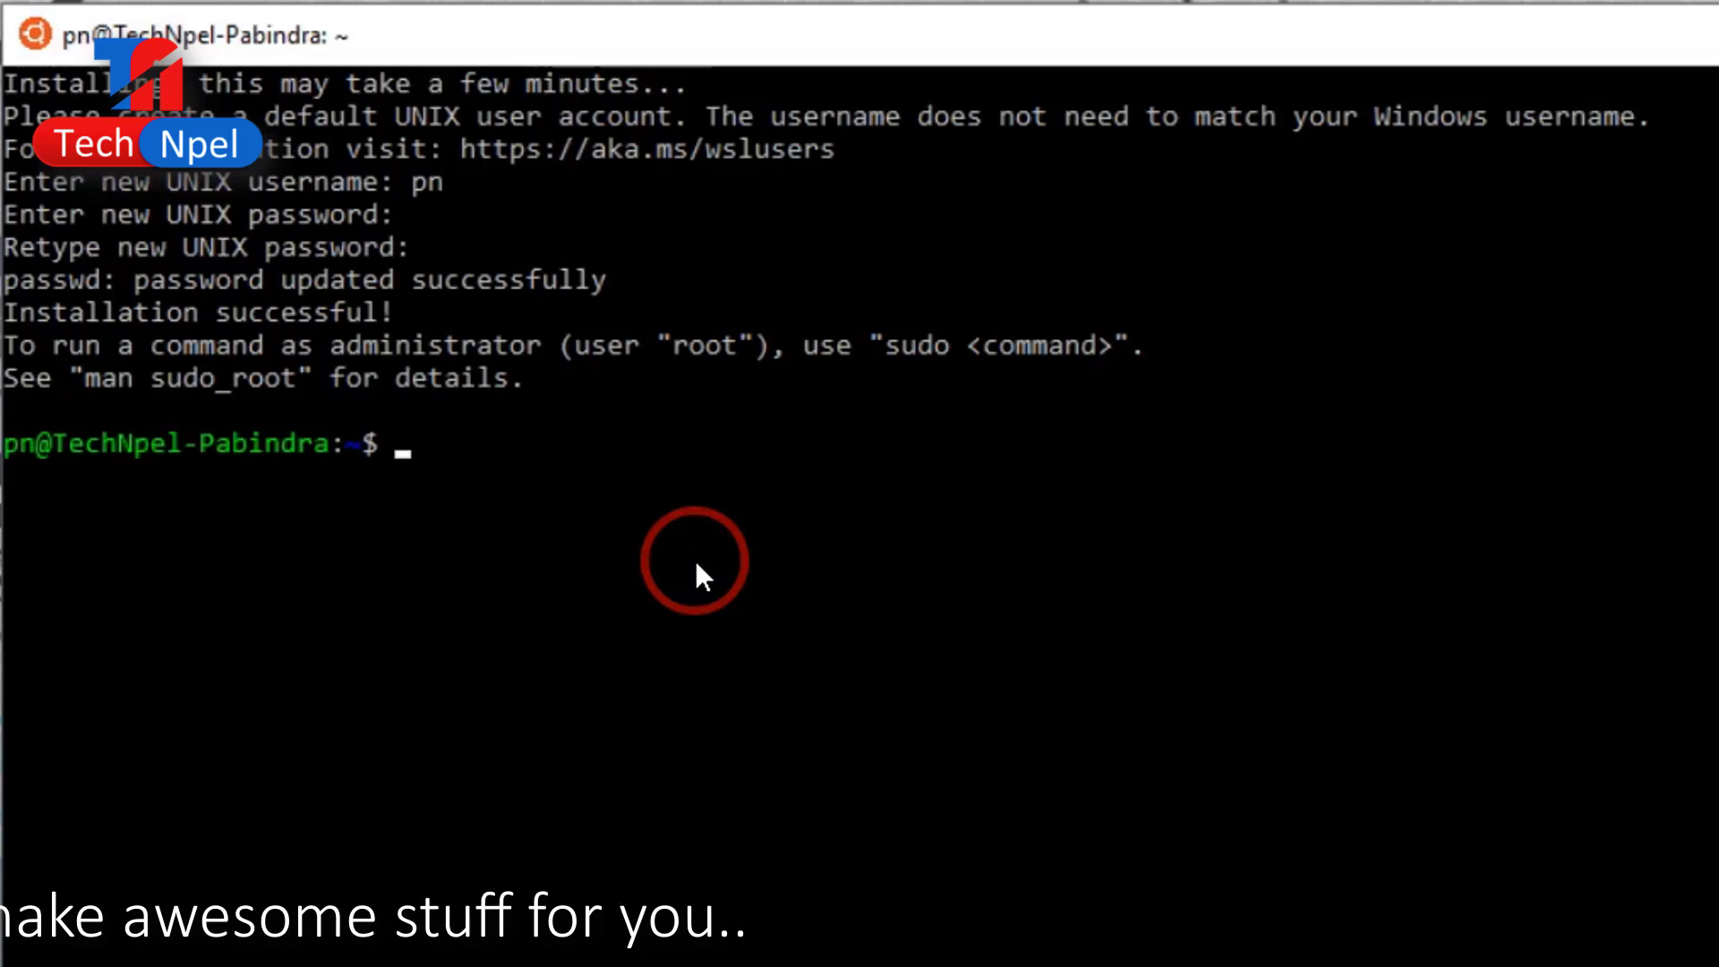
Try the command "csd" at the Ubuntu shell prompt and look over its output
{"action": "type", "text": "csd"}
{"action": "key", "text": "Return"}
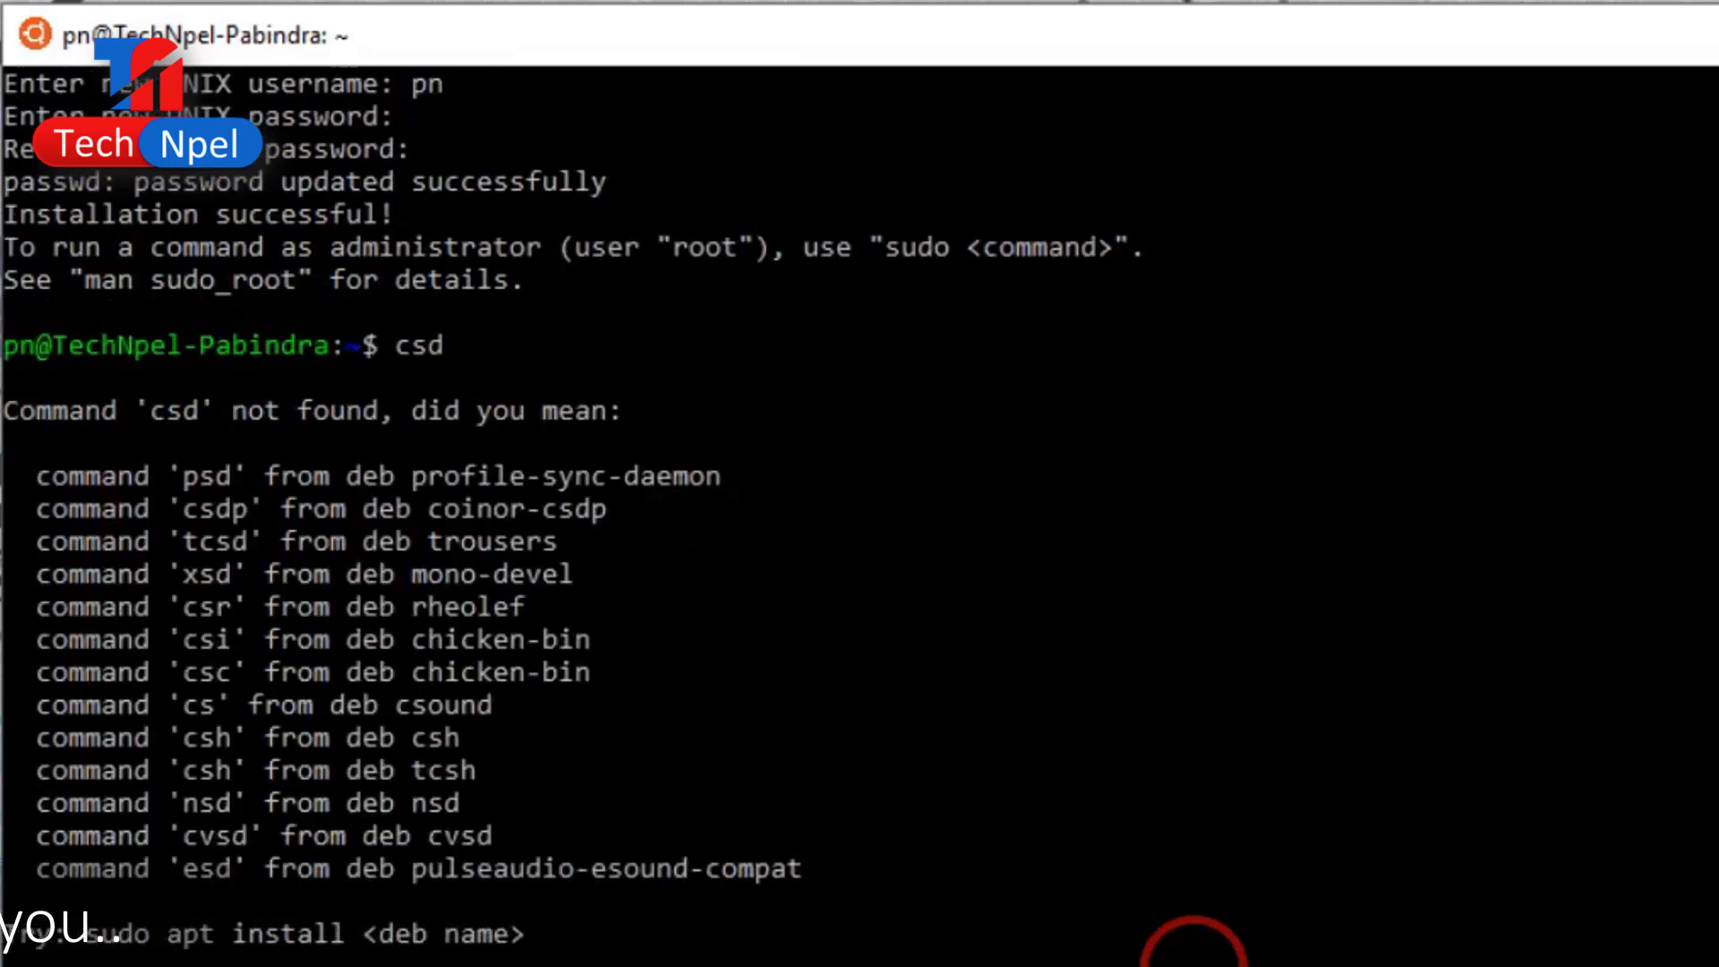
{"action": "scroll", "coordinate": [1165, 932], "scroll_direction": "up", "scroll_amount": 1}
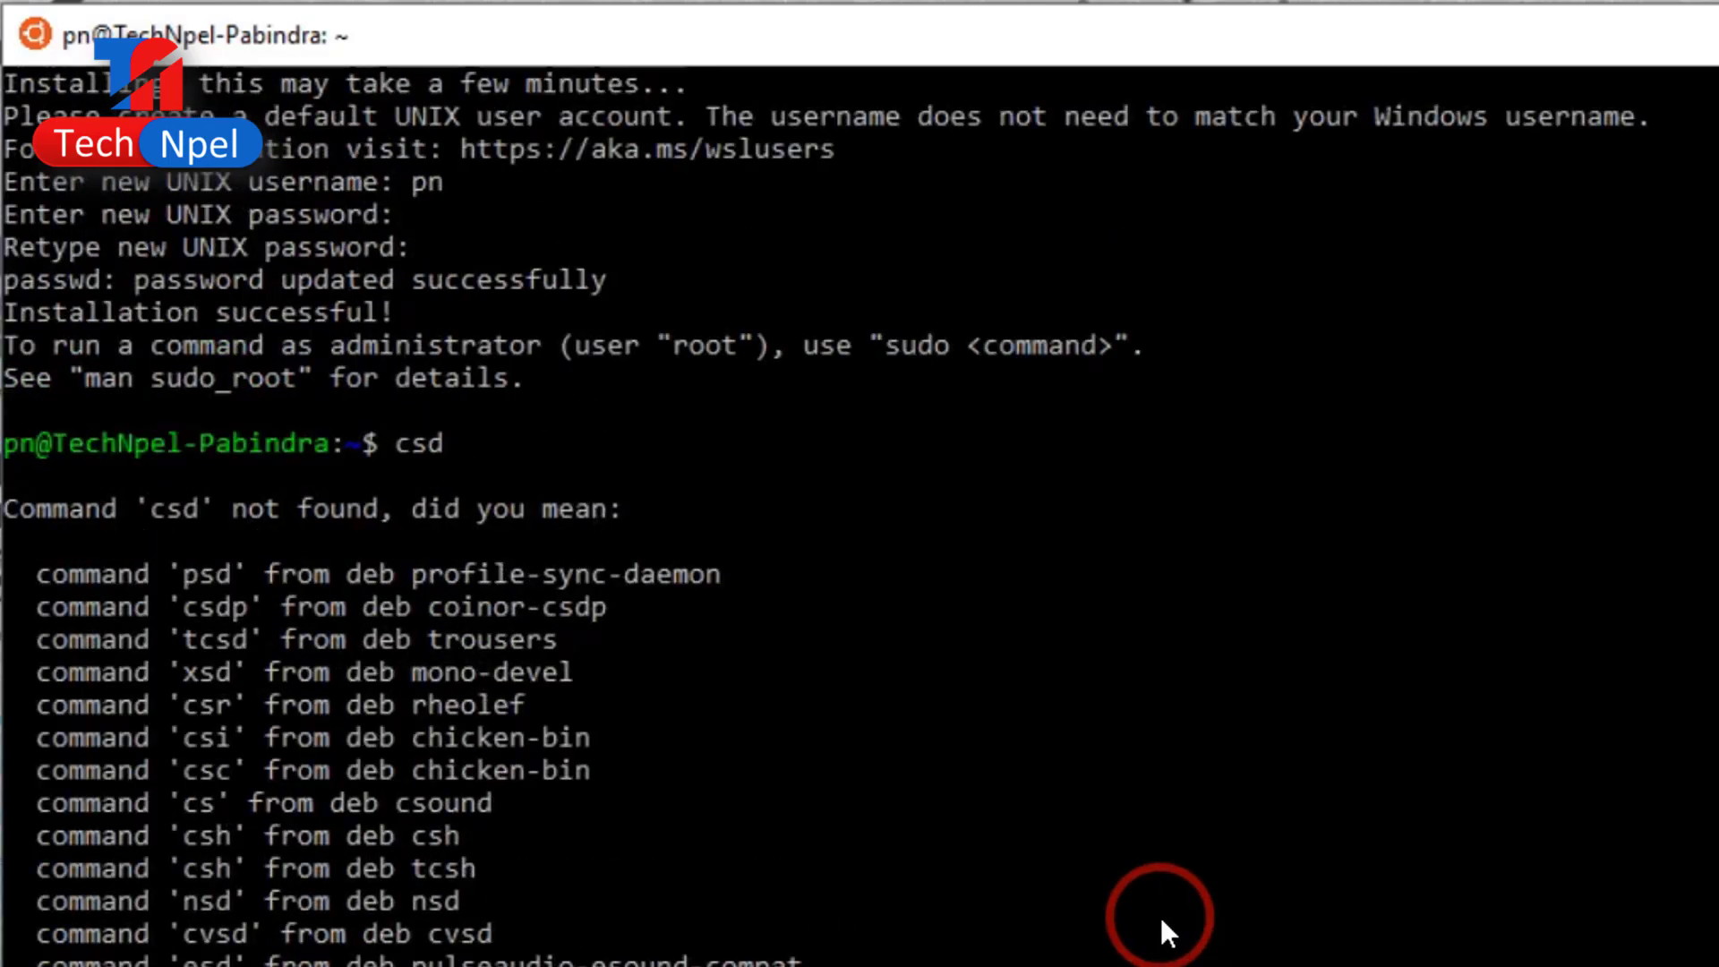